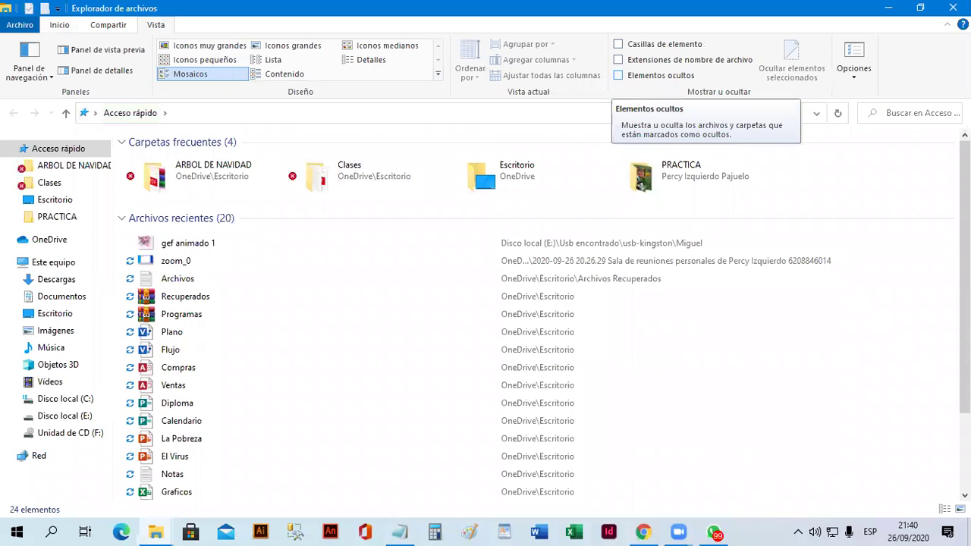
Close the file explorer and switch to the Notepad class notes at the "ADMINISTRAR LOS ARCHIVOS" list.
click(952, 8)
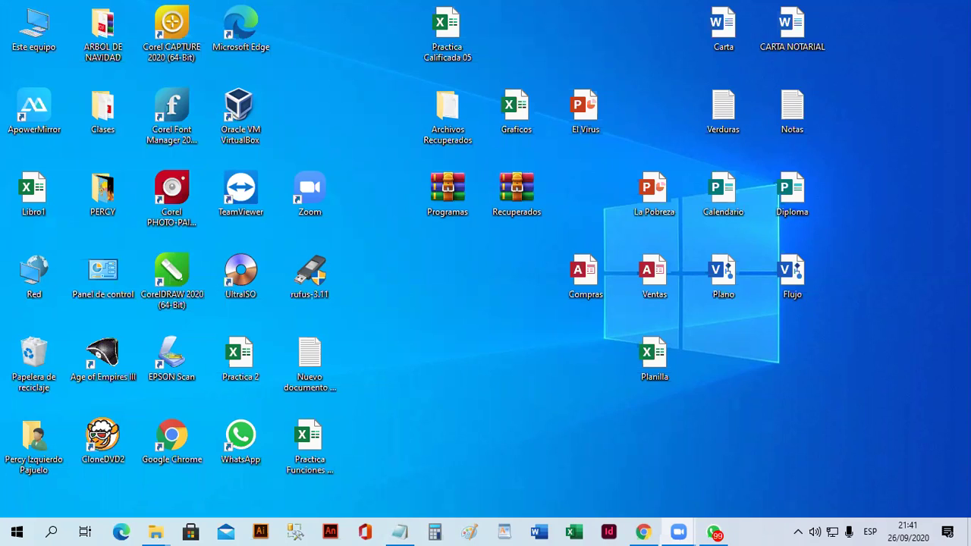
click(399, 530)
scroll(330, 263, up, 5)
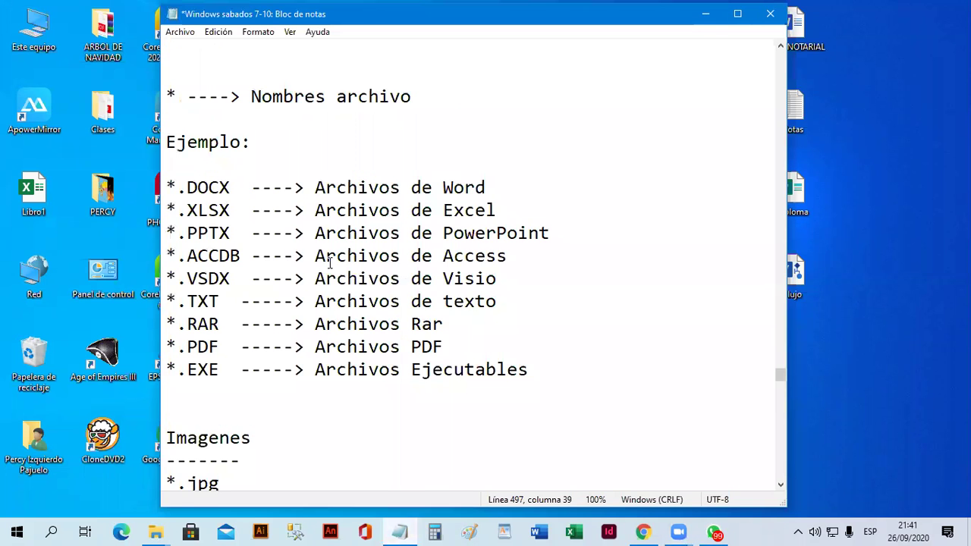
scroll(330, 263, up, 5)
scroll(330, 263, up, 5)
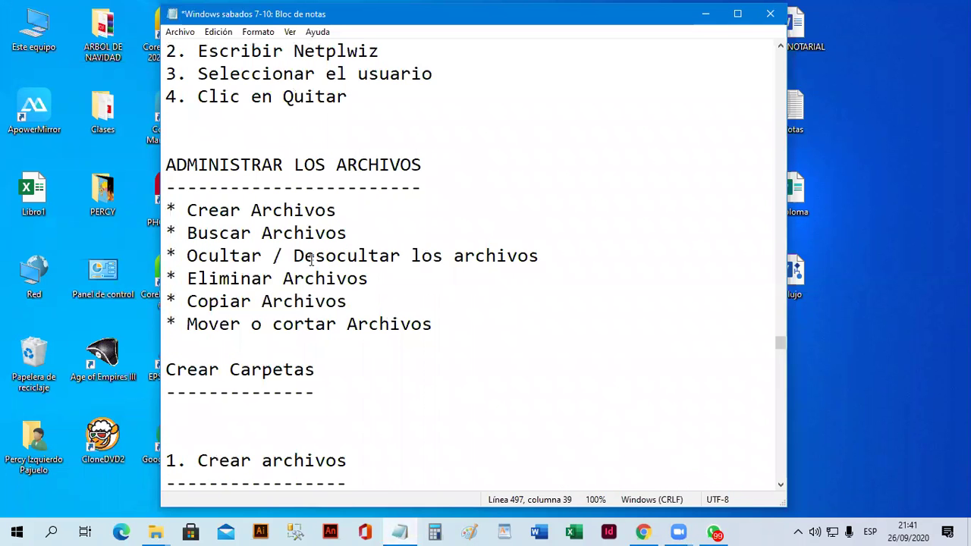
drag(186, 211, 599, 254)
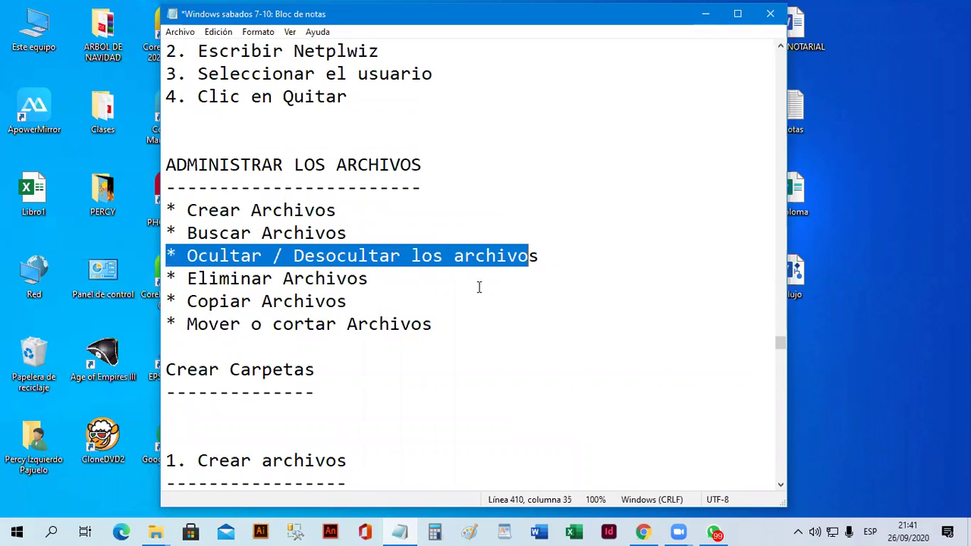
Add the bullet "* Cambiar de nombre a los archivos" below the "Ocultar / Desocultar los archivos" line and select it.
click(413, 278)
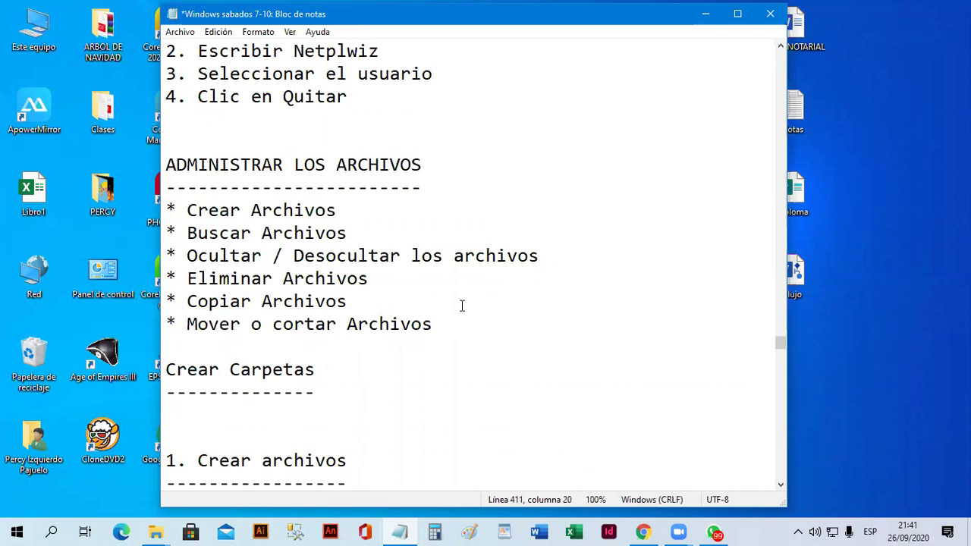
key(Up)
key(End)
key(Return)
text(*)
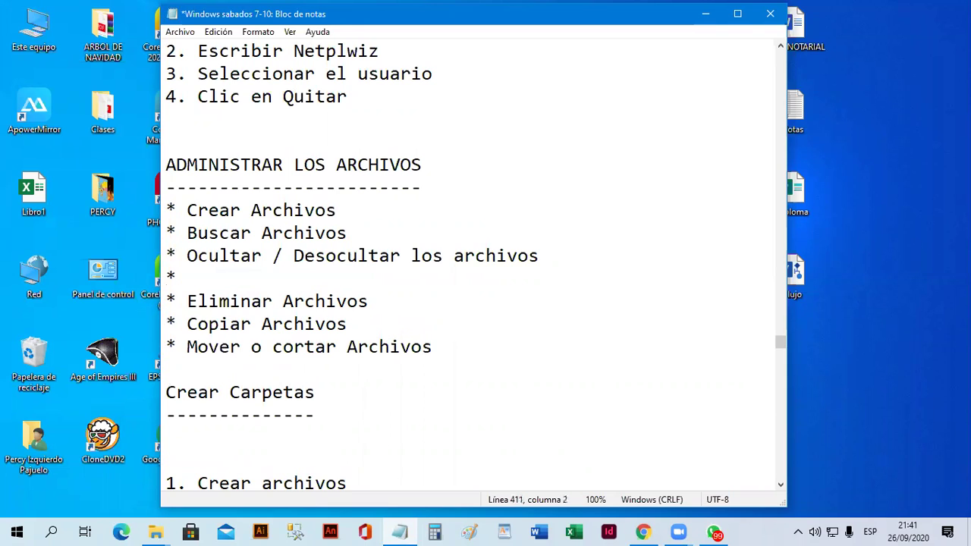
text( Cambiar de)
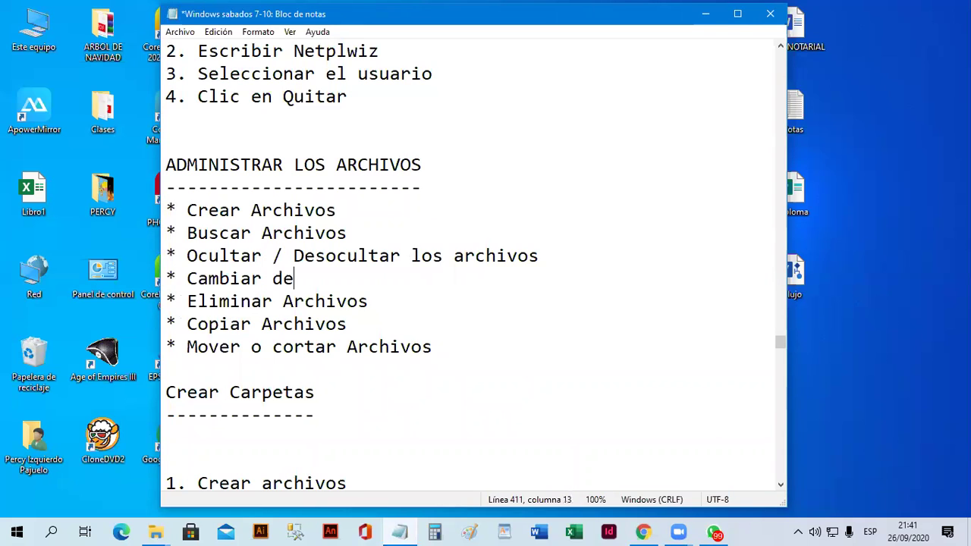
text( nombre a )
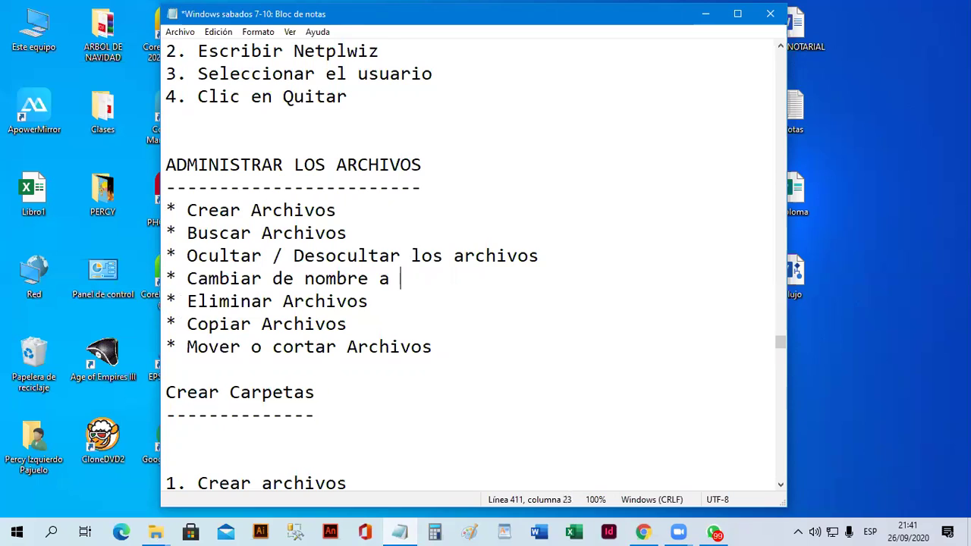
text(los archi)
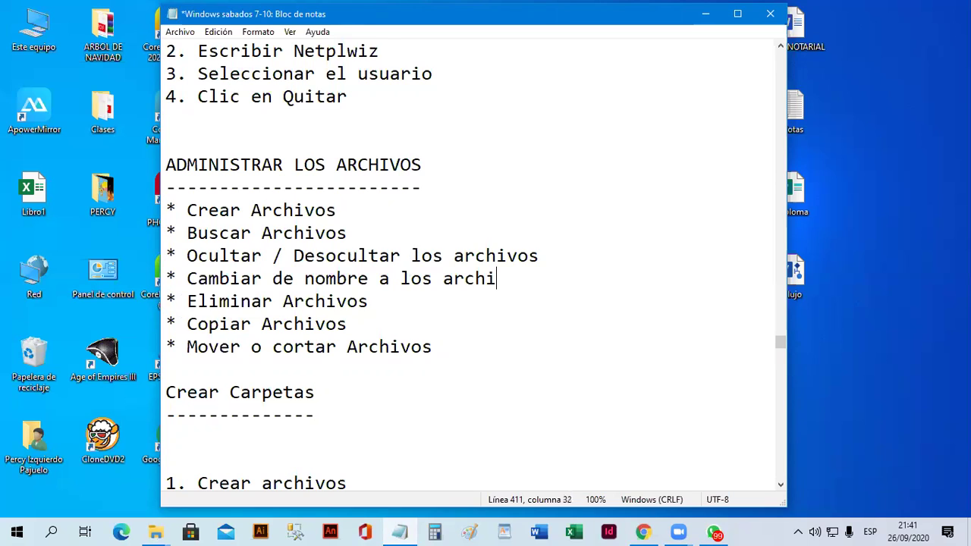
text(vos)
shift+click(166, 278)
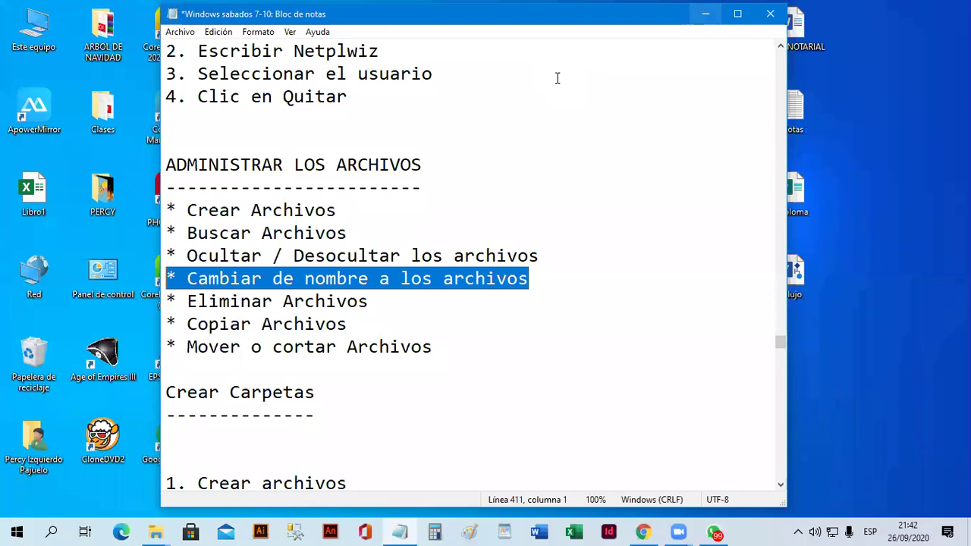
Add the heading "CAMBIAR DE NOMBRE A LOS ARCHIVOS" with a dashed underline below the hidden-files section at the end of the notes.
scroll(458, 383, down, 10)
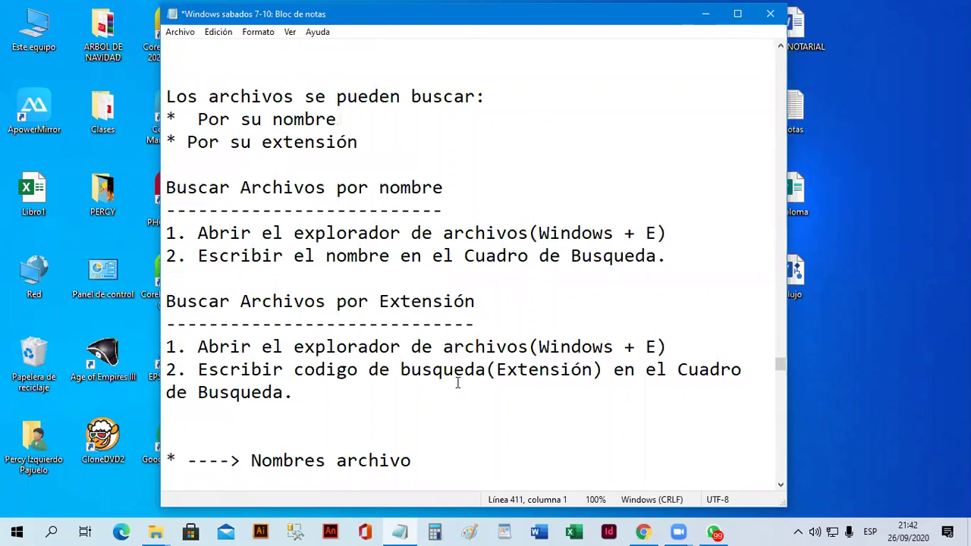
scroll(457, 383, down, 4)
scroll(455, 389, down, 6)
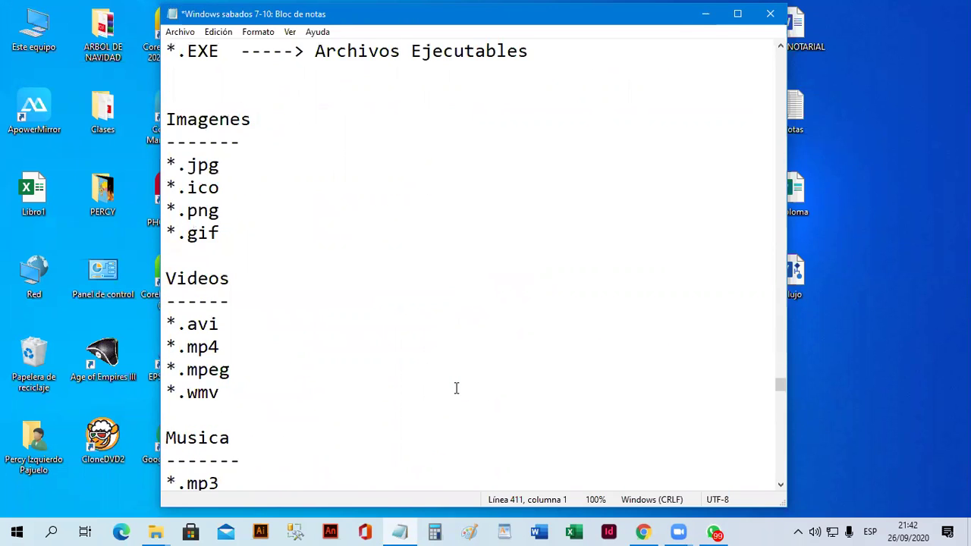
scroll(448, 349, down, 5)
scroll(446, 345, down, 3)
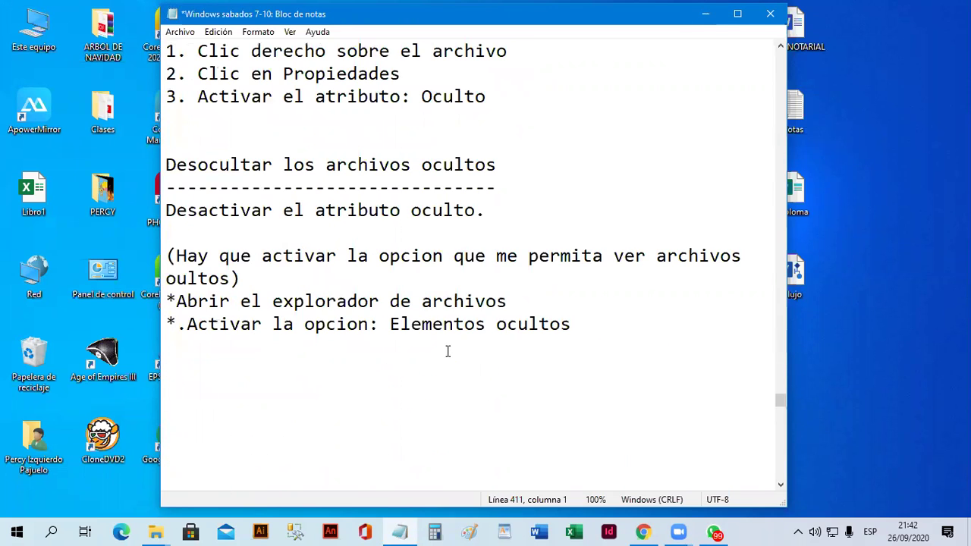
scroll(273, 364, down, 1)
click(280, 344)
key(BackSpace)
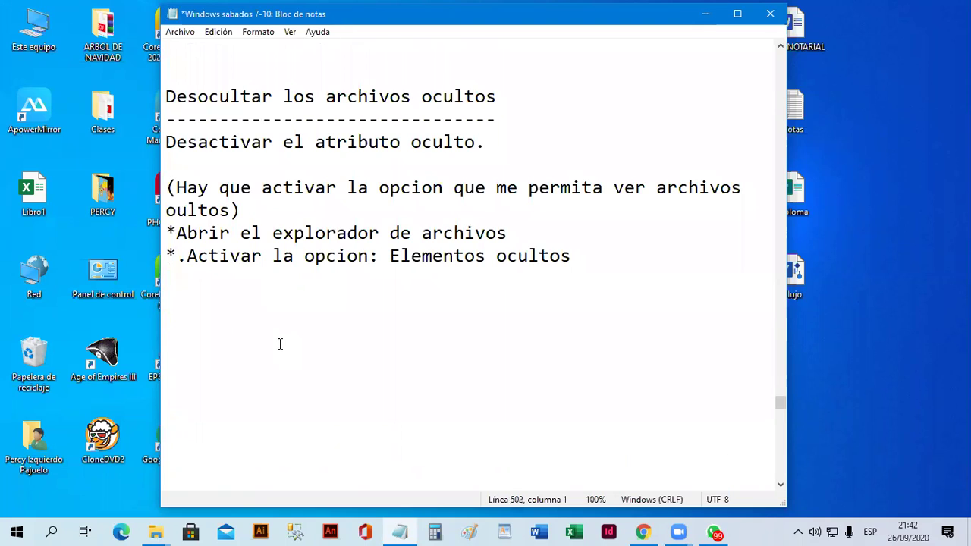
key(BackSpace)
text(CAMBIAR DE )
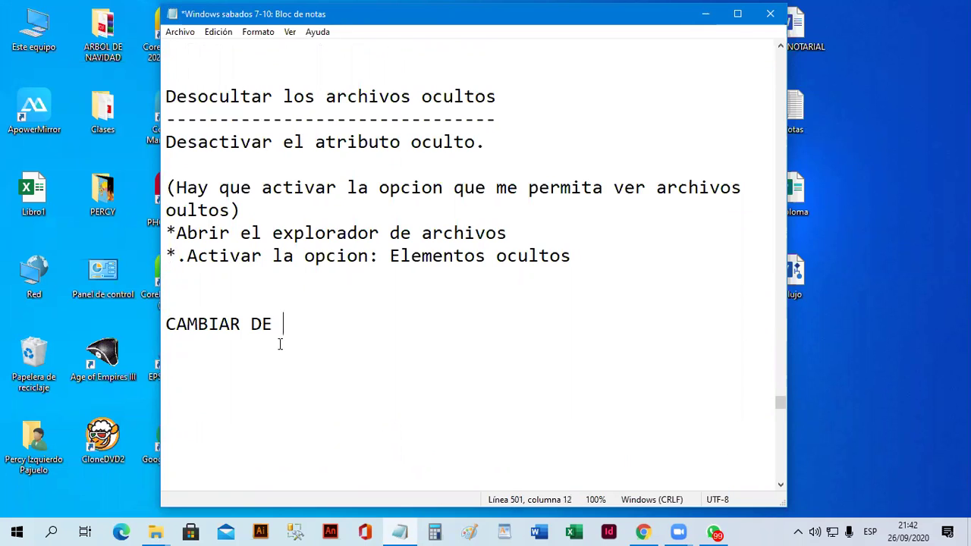
text(NOMBRE A )
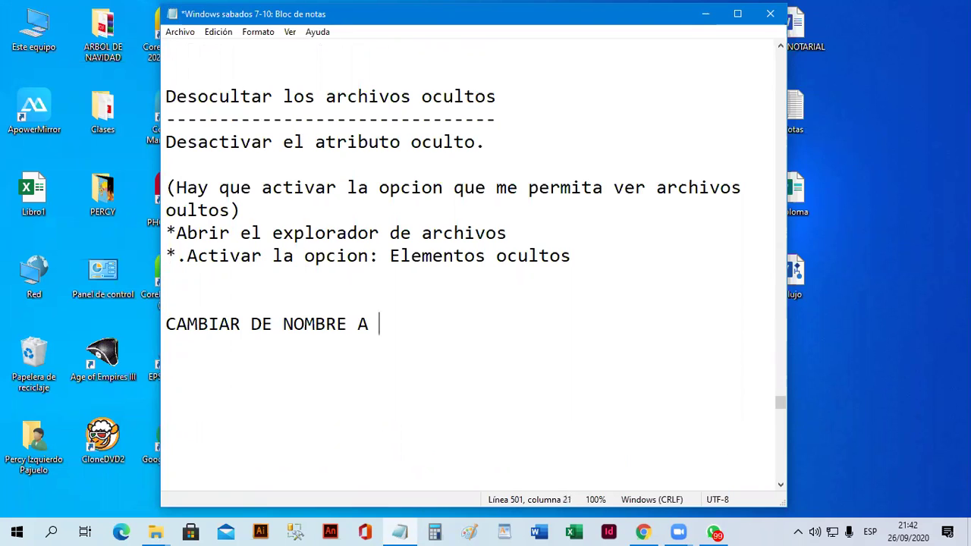
text(LOS ARCHIV)
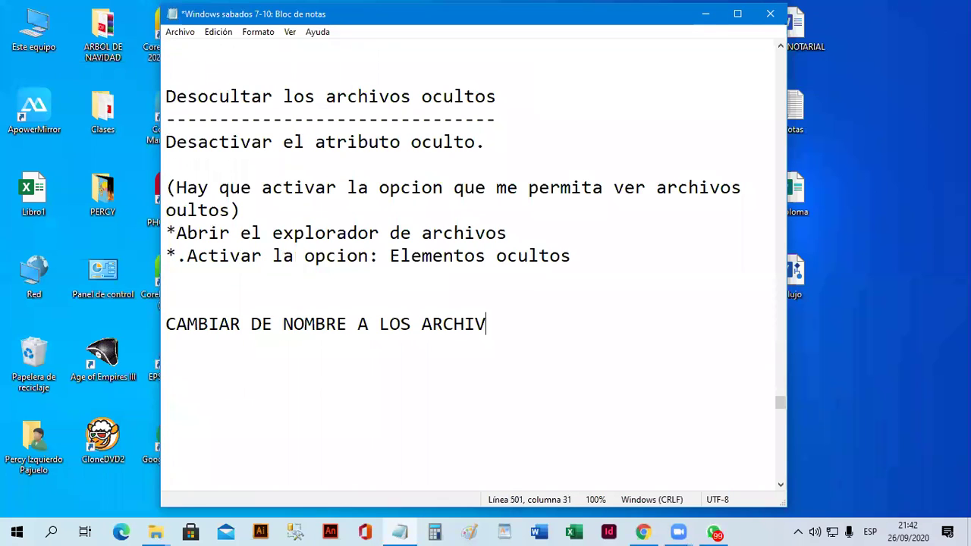
text(OS)
key(Return)
text(--------------------------------)
Insert several blank lines below the new heading and return to the line directly under its dashes.
key(Return)
key(Return)
key(Return)
key(Return)
key(Return)
key(Return)
key(Return)
key(Return)
key(Return)
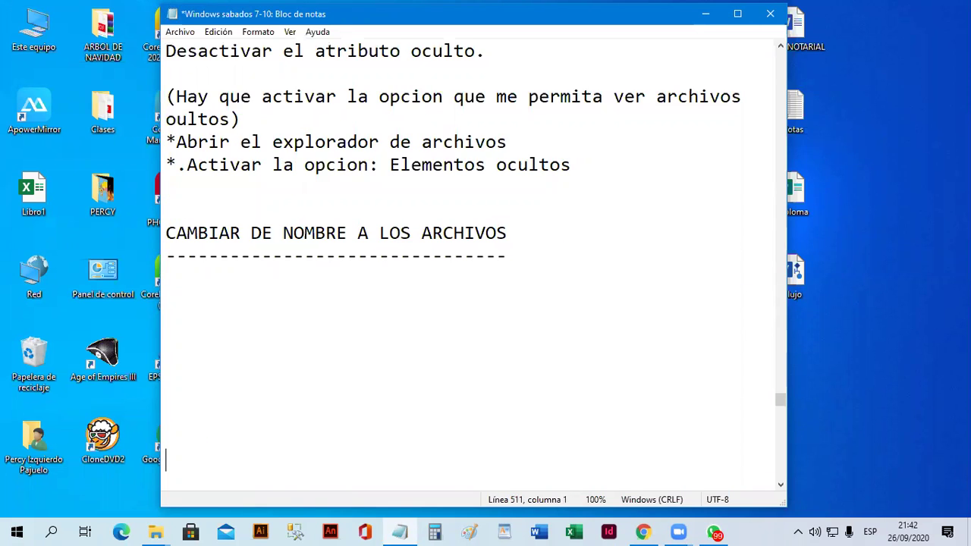
key(Return)
key(BackSpace)
key(BackSpace)
key(BackSpace)
key(BackSpace)
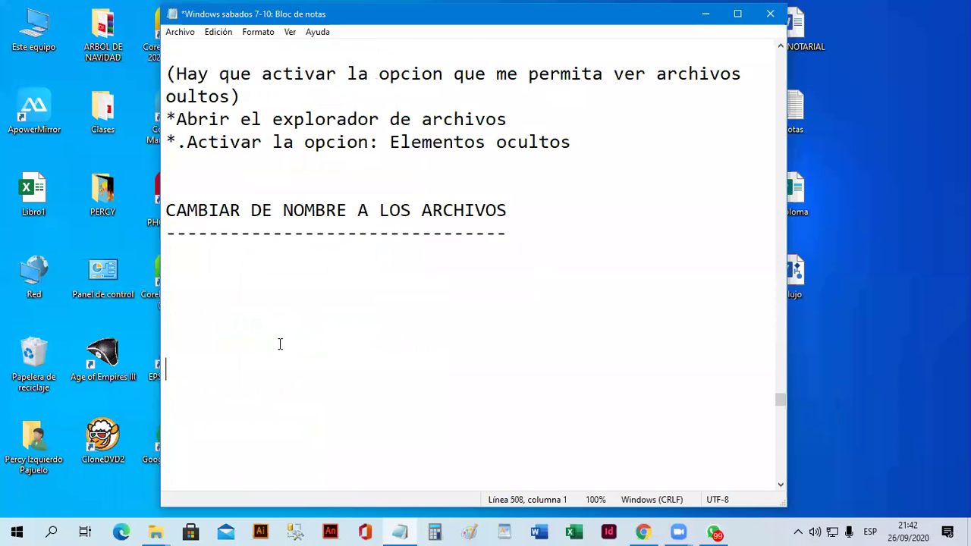
key(Up)
key(Up)
key(Up)
key(Up)
key(Up)
key(Up)
key(Down)
key(Down)
key(Up)
Write the subheading "Primera Fomra" with a dashed underline beneath the renaming heading.
text(Primer)
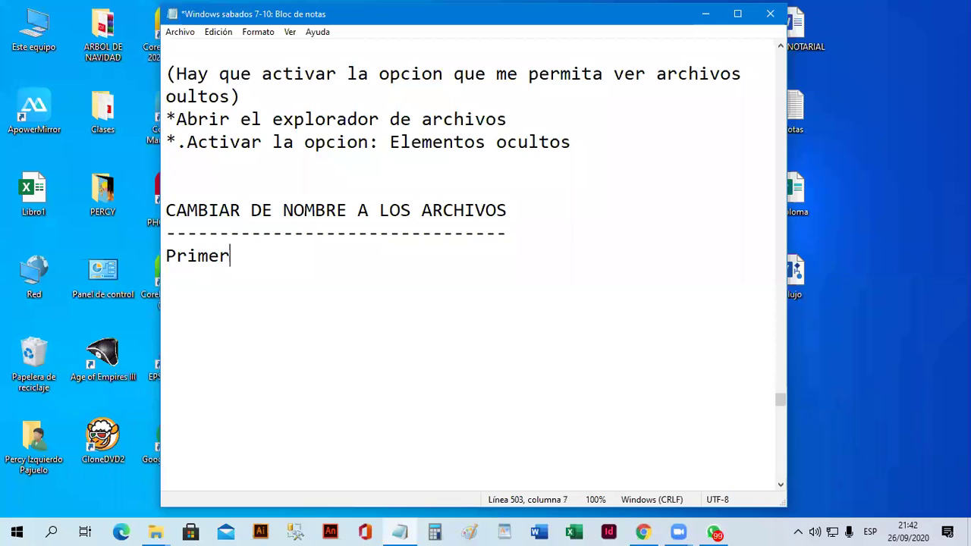
text(a Fomra)
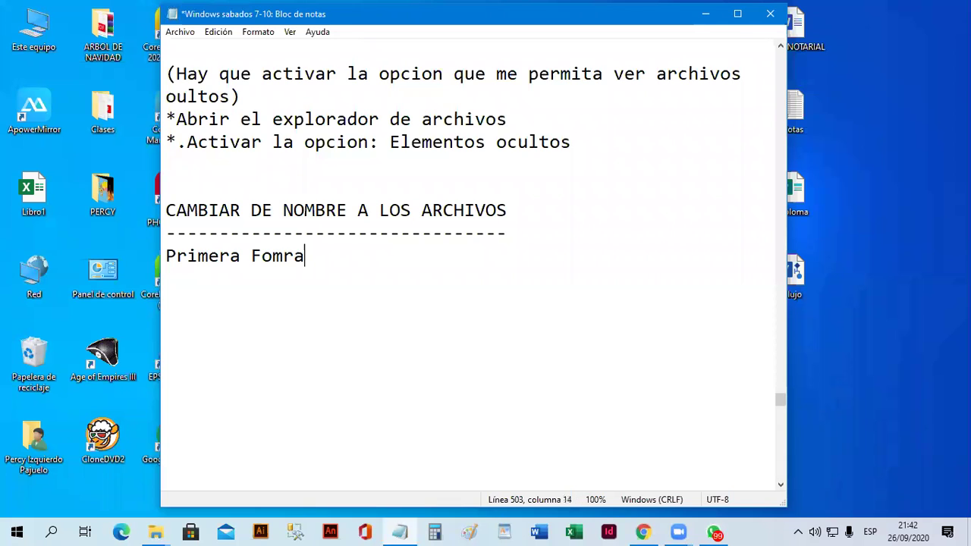
key(Return)
text(-------------)
key(Return)
List the first method's instructions: "1. Clic derecho sobre el archivo", "2. Clic en Propiedades" and "3. Clic en: Cambiar nombre".
text(1. Clic derec)
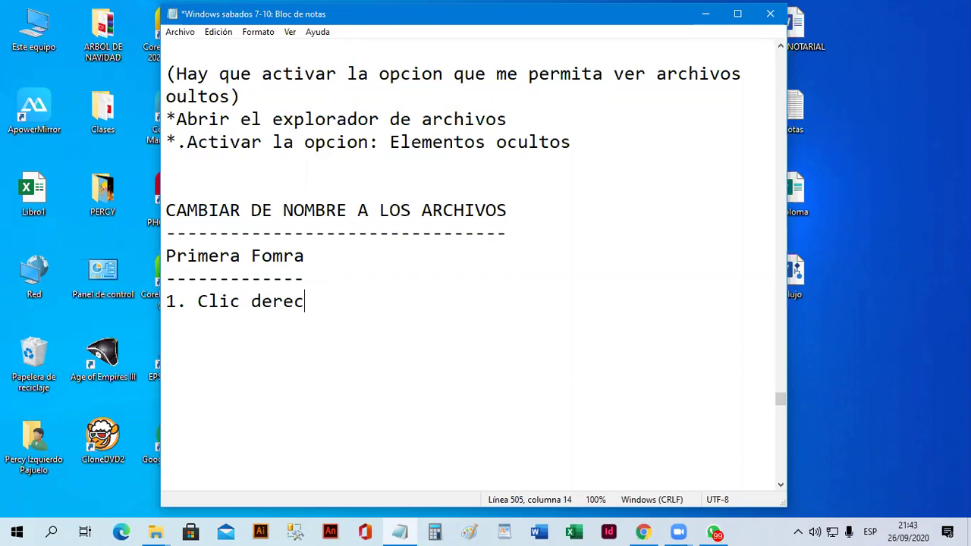
text(ho sobre el )
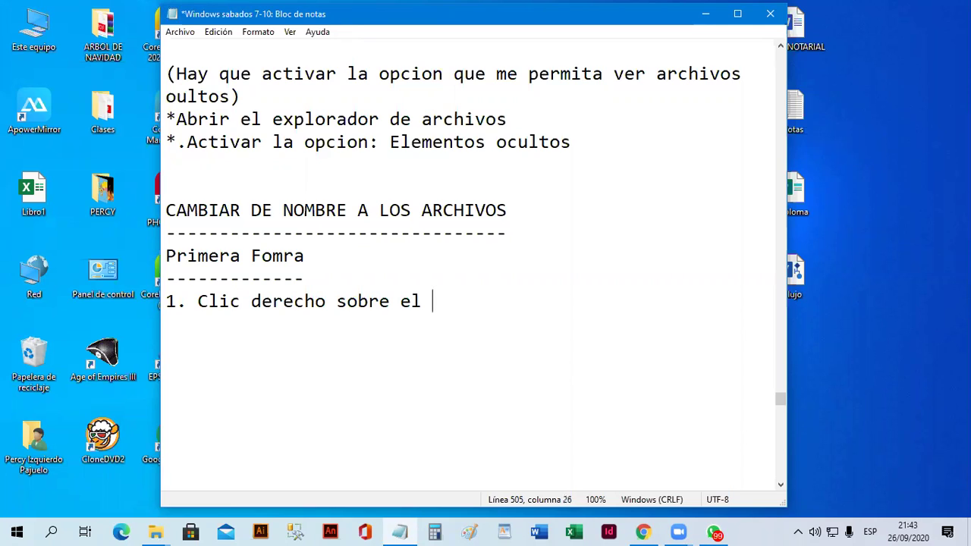
text(archivo)
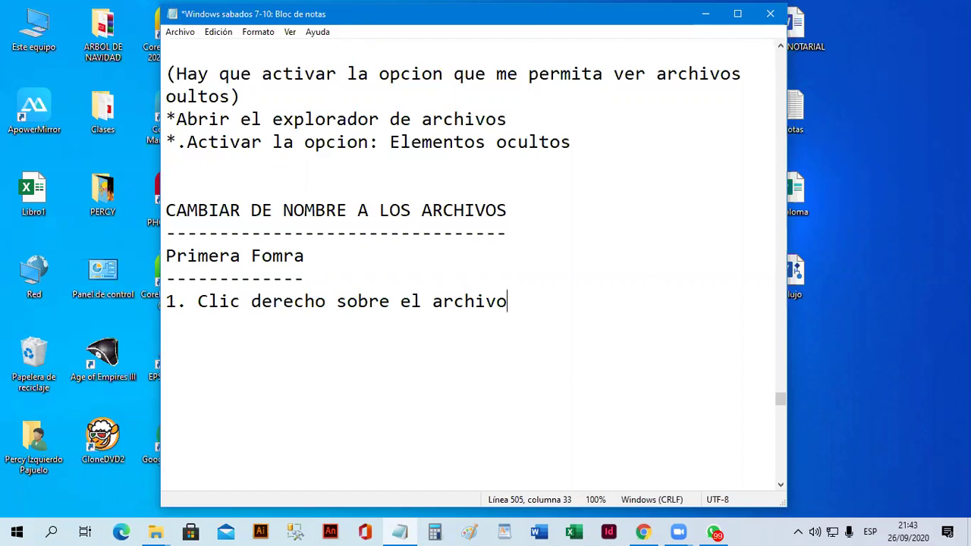
key(Return)
text(2. Clic)
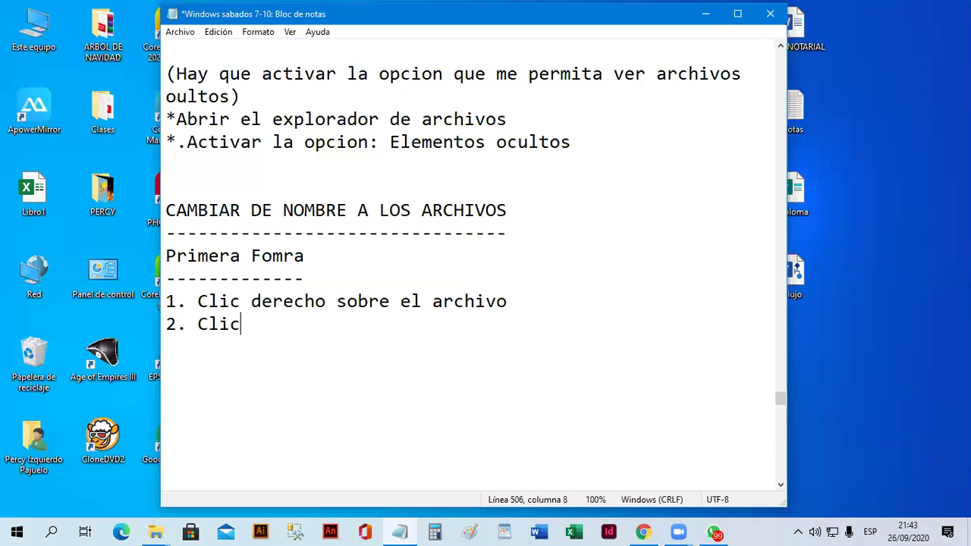
text( en Prop)
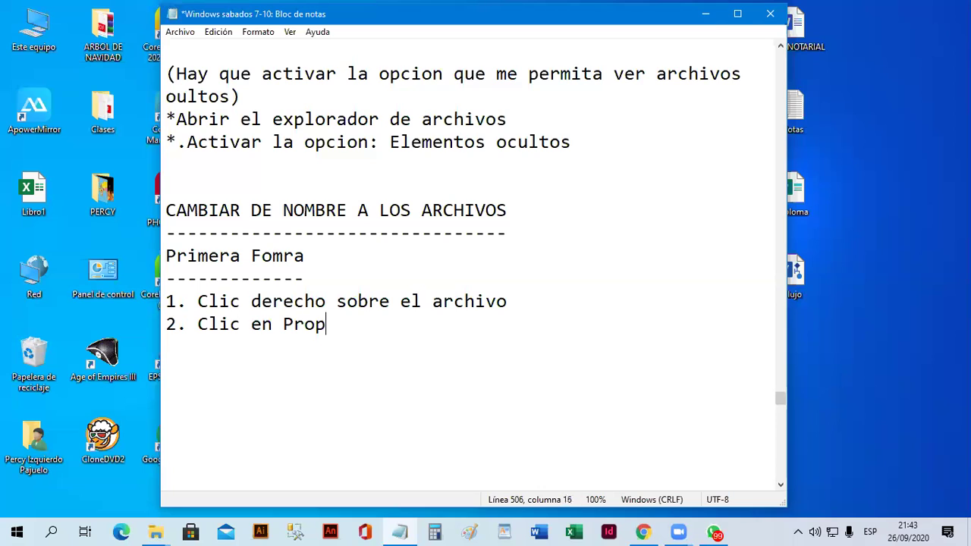
text(iedades)
key(Return)
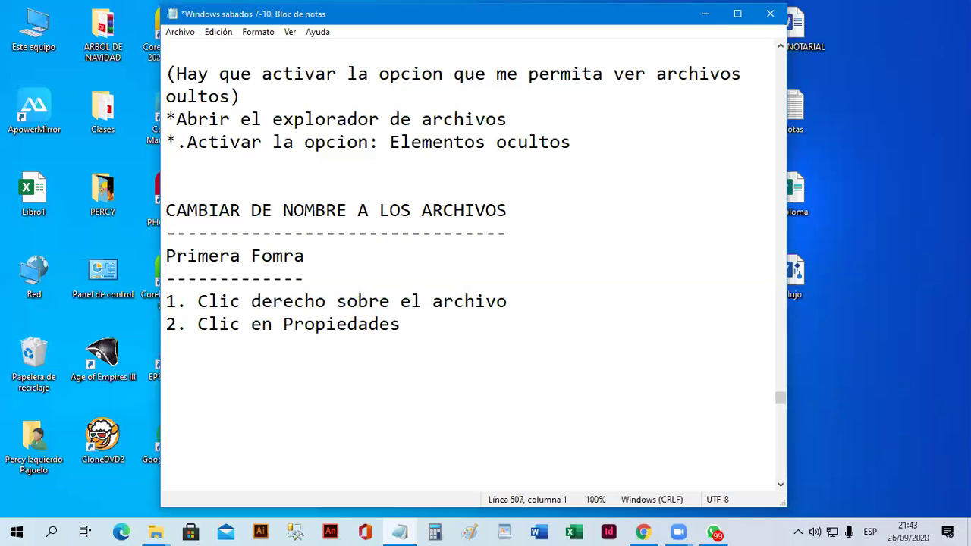
text(3. Clic en: C)
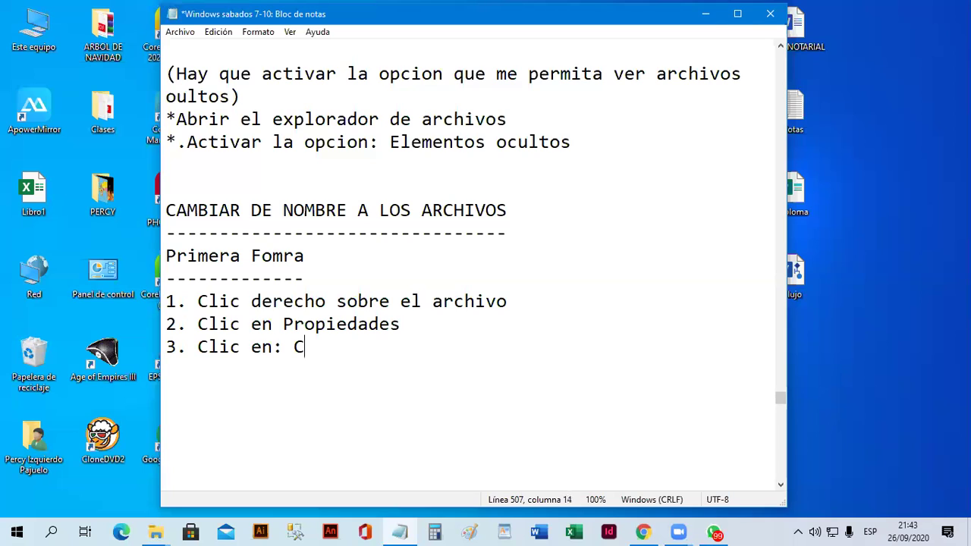
text(ambia)
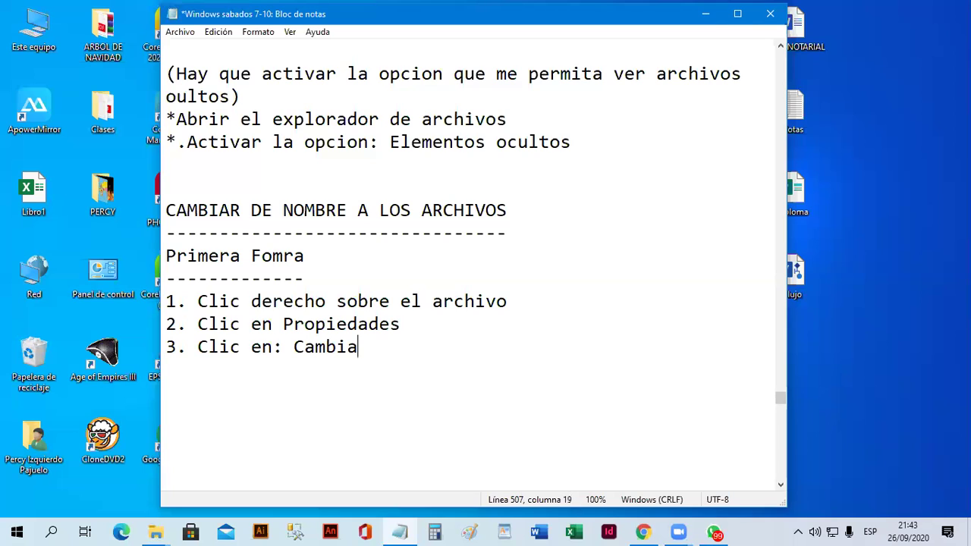
text(r nombre)
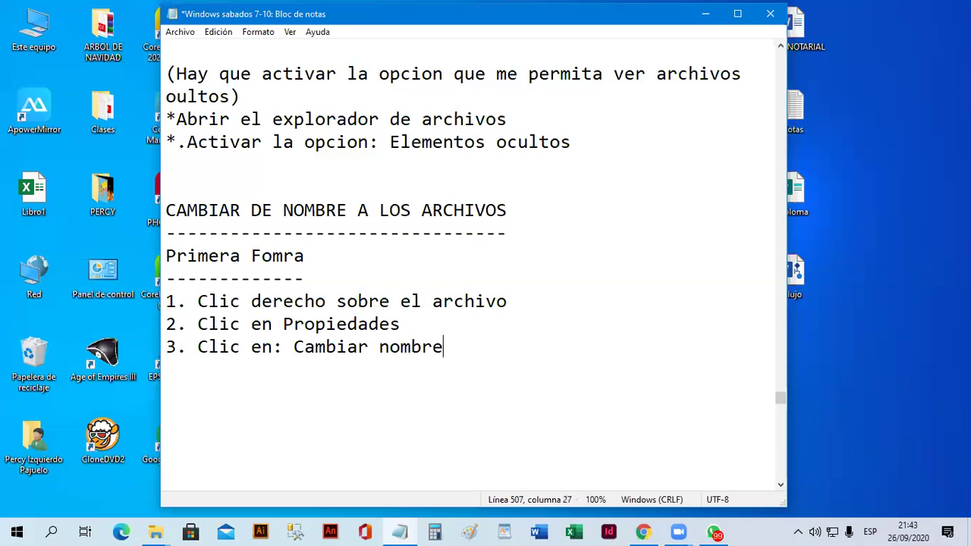
Leave a blank line and write the subheading "Segunda forma" with a dashed underline.
key(Return)
key(Return)
text(Segunda for)
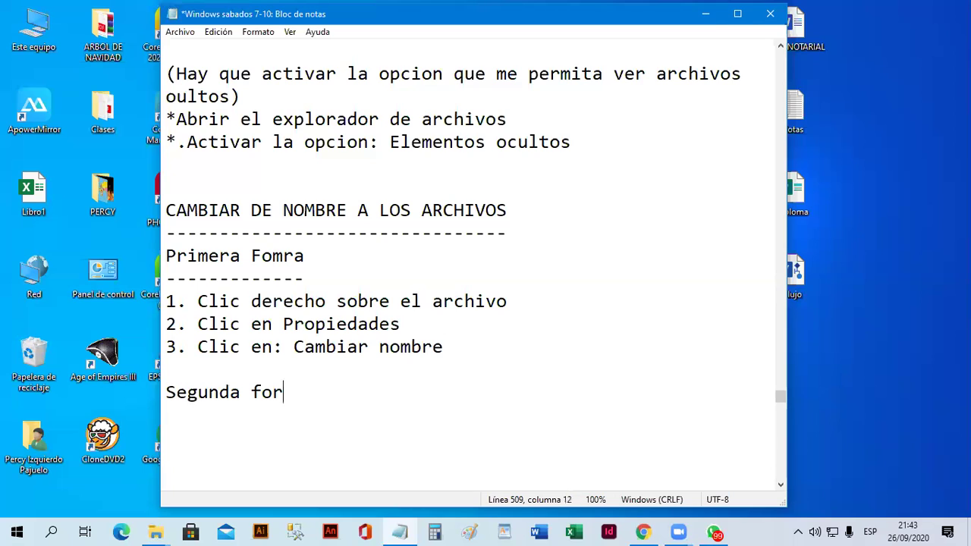
text(ma)
key(Return)
text(-------------)
Insert blank lines below the "Segunda forma" subheading and write the instruction "1. Seleccionar el archivo" directly under its dashes.
key(Return)
key(Return)
key(Return)
key(Return)
key(Return)
key(Return)
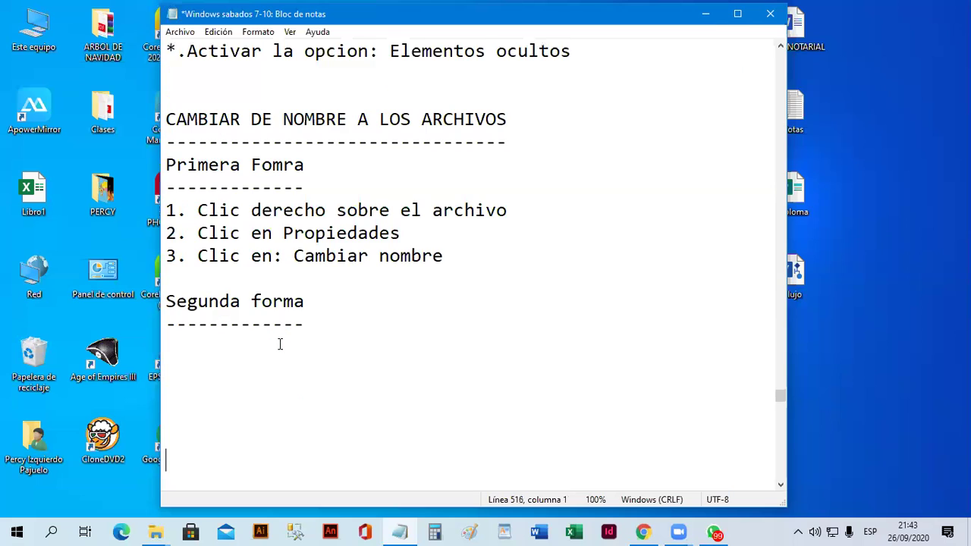
key(Up)
key(Up)
key(Up)
key(Up)
key(Up)
text(1. Sele)
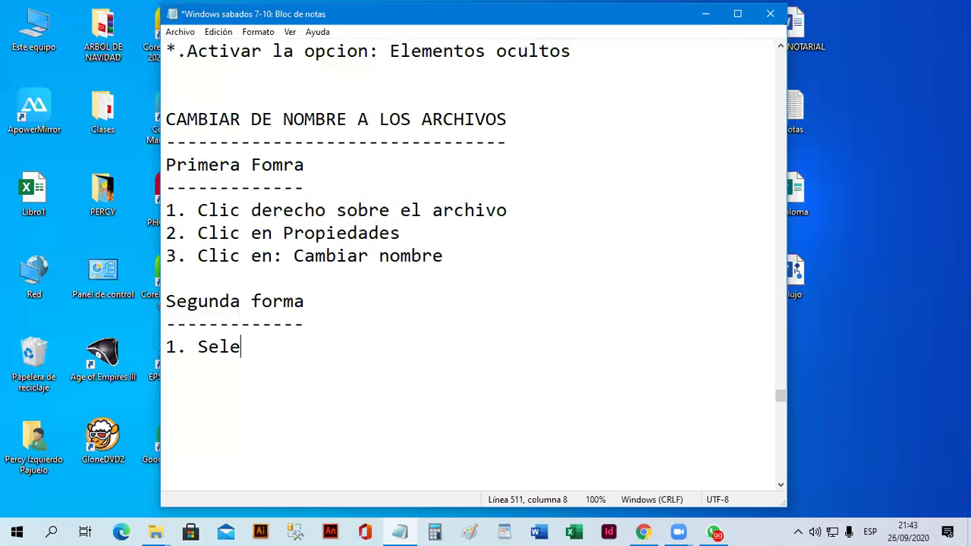
text(ccionar)
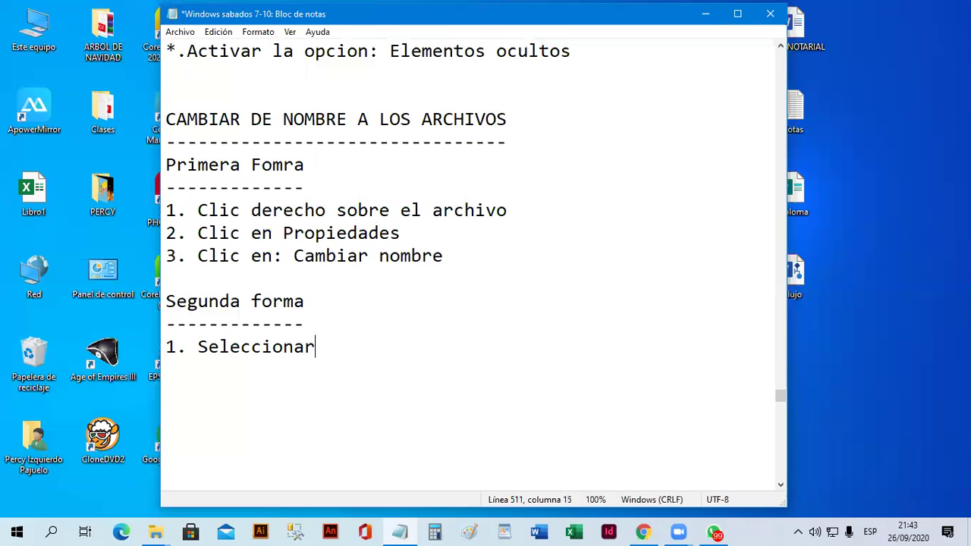
text( el archivo)
key(Return)
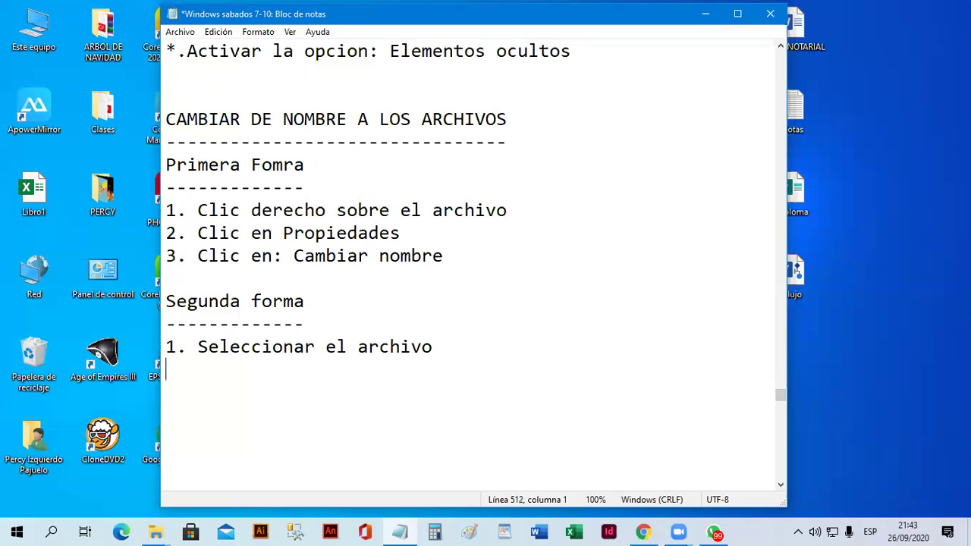
Write "2. Presionar la tecla F2" under the second method and add the subheading "Tercera Forma" with a dashed underline below a blank line.
text(2. Presionar la te)
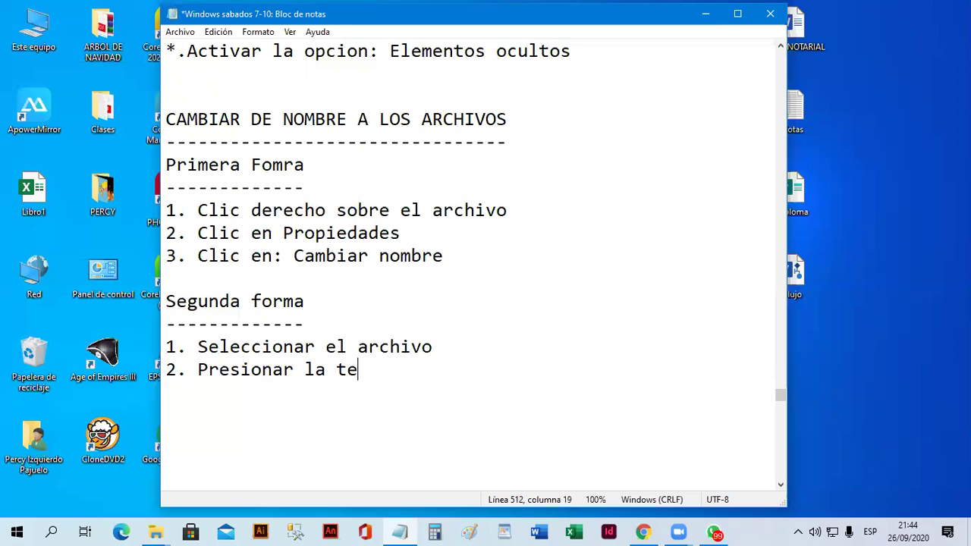
text(cla F2)
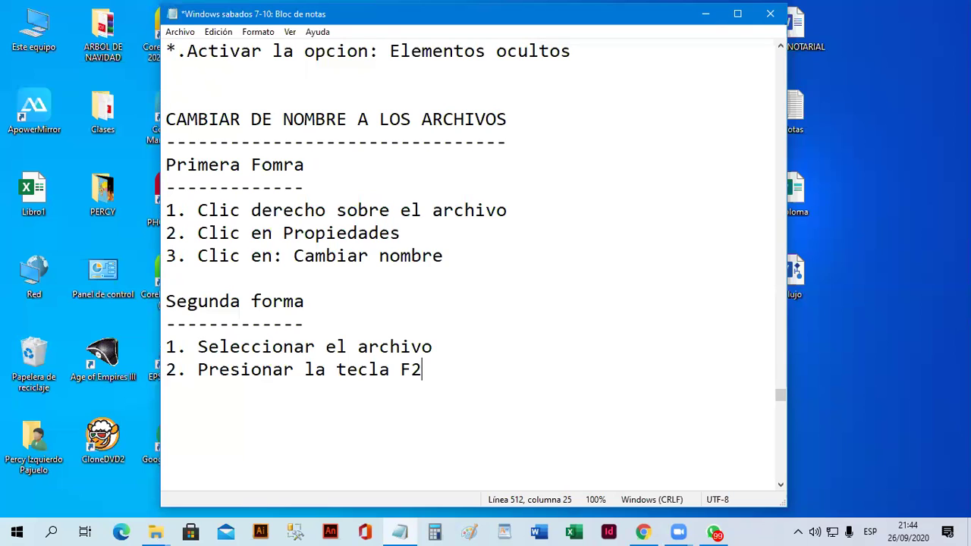
key(Return)
key(Return)
text(Terce)
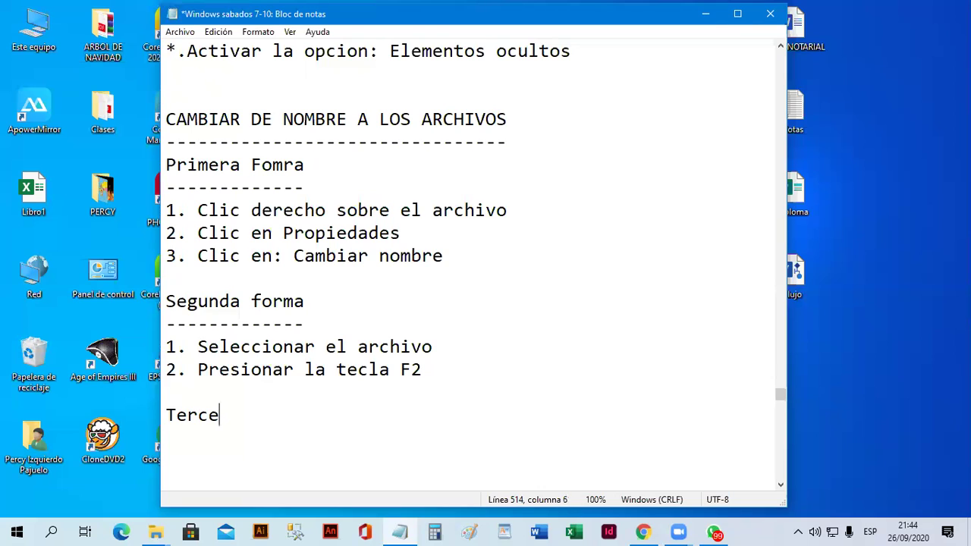
text(ra Forma)
key(Return)
text(-------)
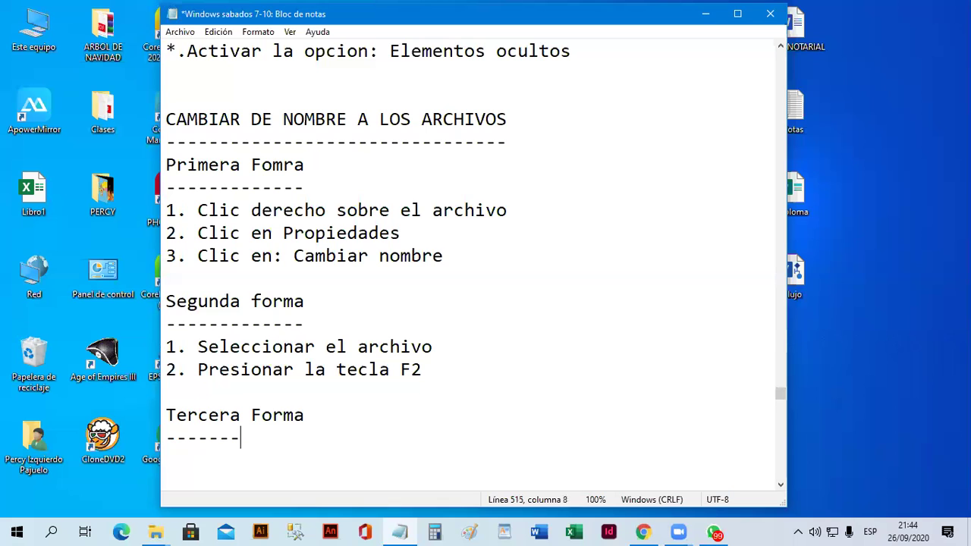
text(-----)
key(Return)
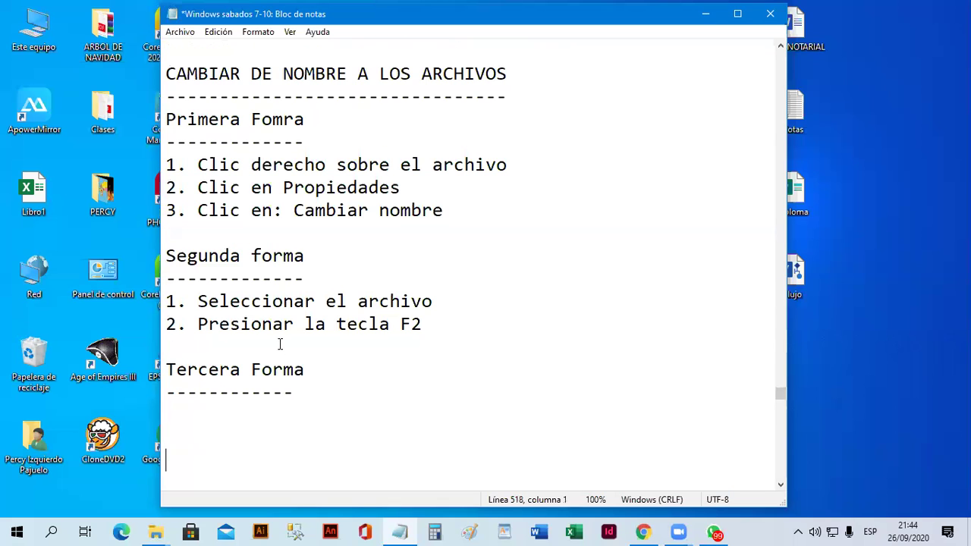
Write the third method's first instruction, "1. Selecionar el archivo", directly under its dashed line.
text(1. Selecioa)
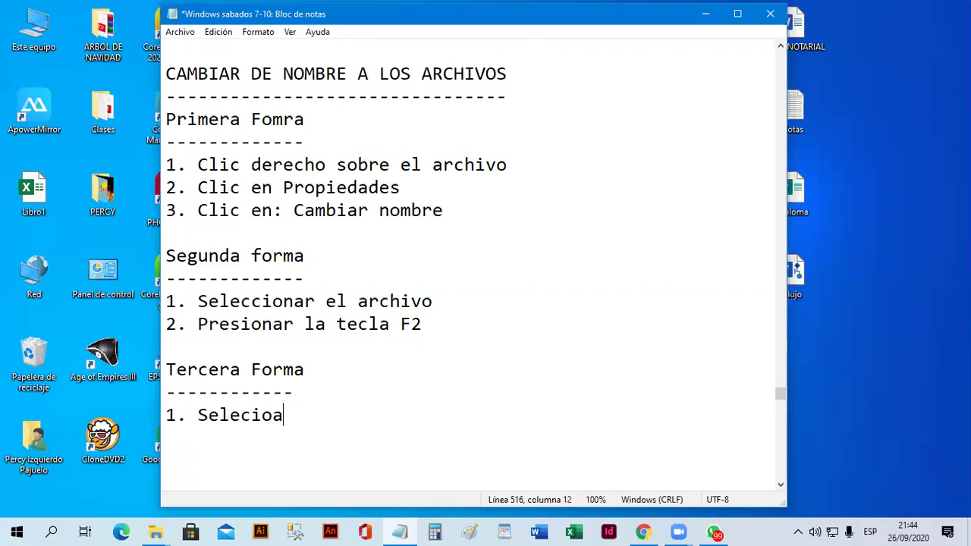
text(nr e)
key(BackSpace)
key(BackSpace)
key(BackSpace)
key(BackSpace)
key(BackSpace)
text(nar el archivo)
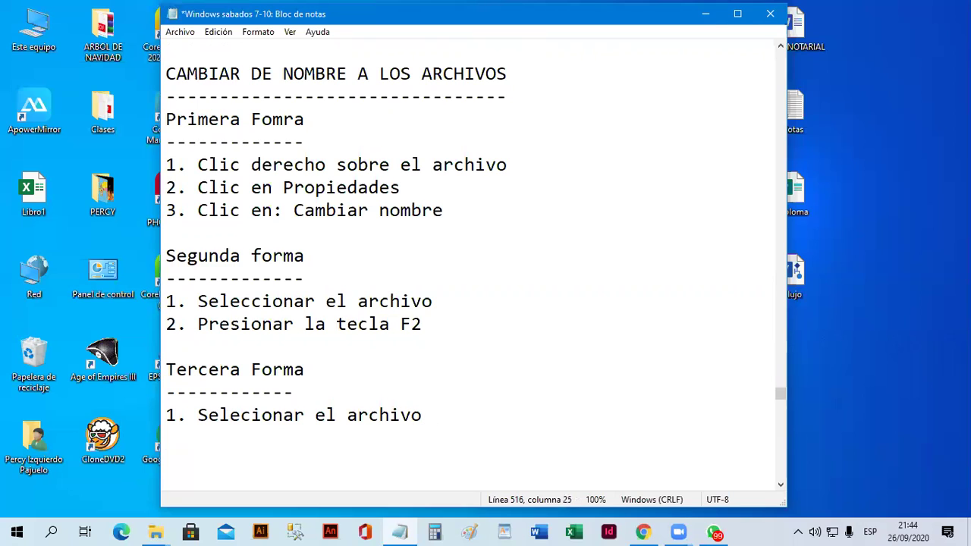
Add the third method's second instruction, "2. Clic sobre el nombre del archivo.", on a new line.
key(Return)
text(2. Clic so)
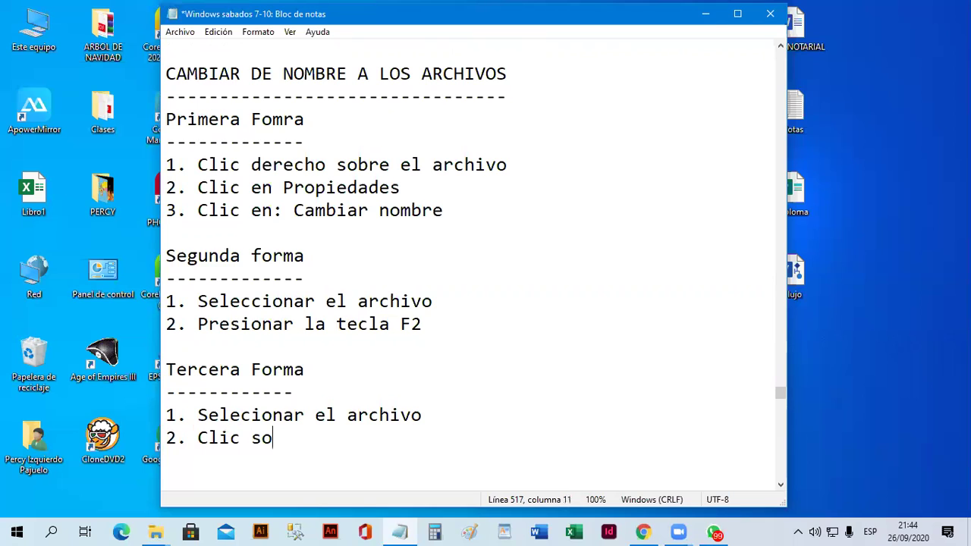
text(bre el nom)
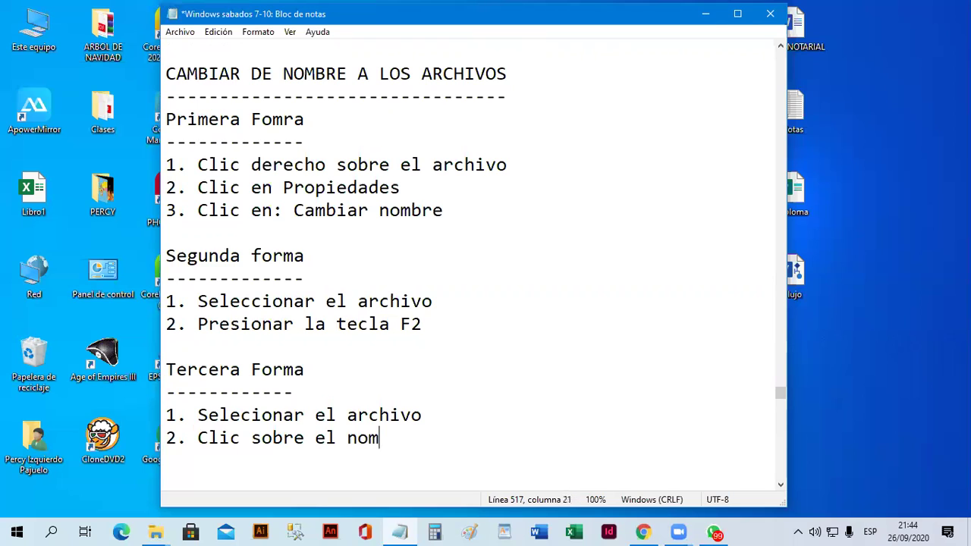
text(bre del arc)
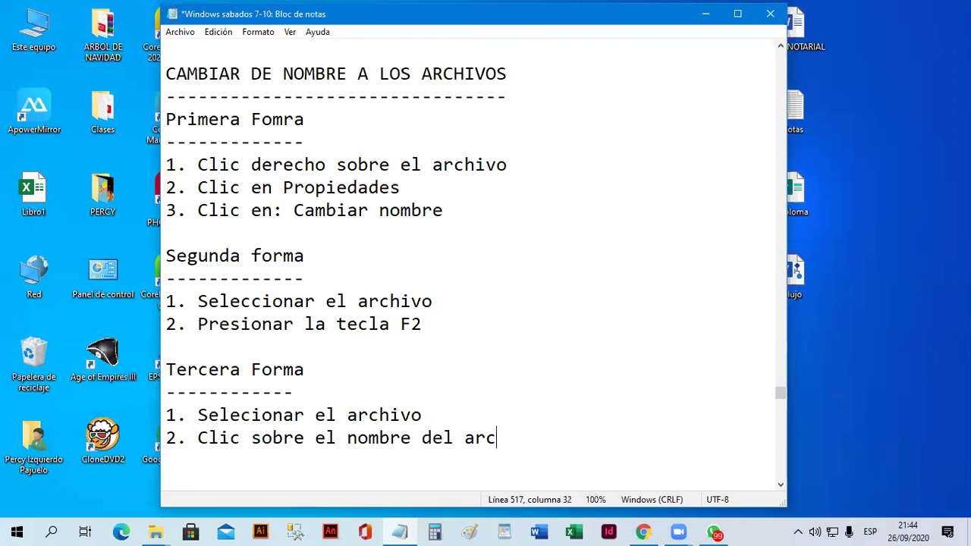
text(hivo.)
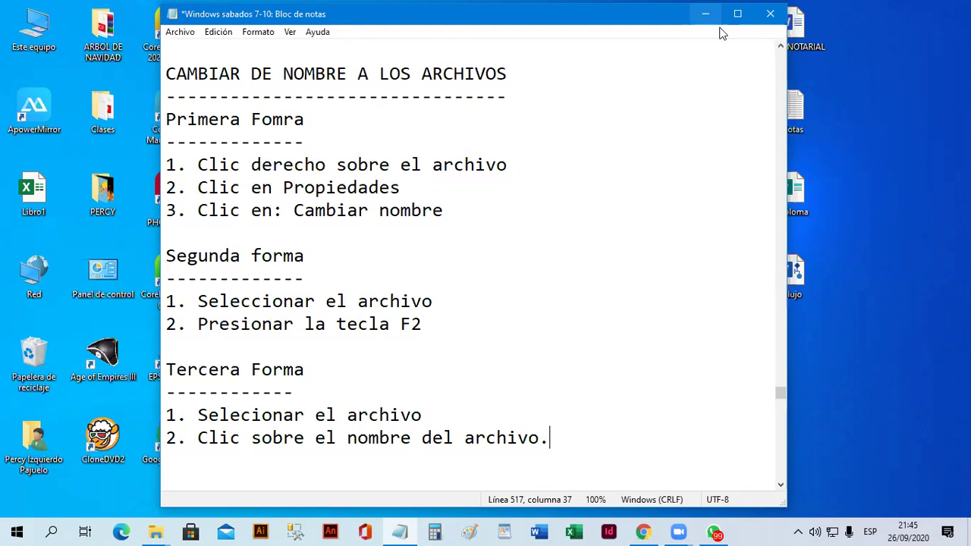
Show the desktop, move the El Virus presentation below Programas and rename it "Las enfermedades" with the context command Cambiar nombre.
key(super+d)
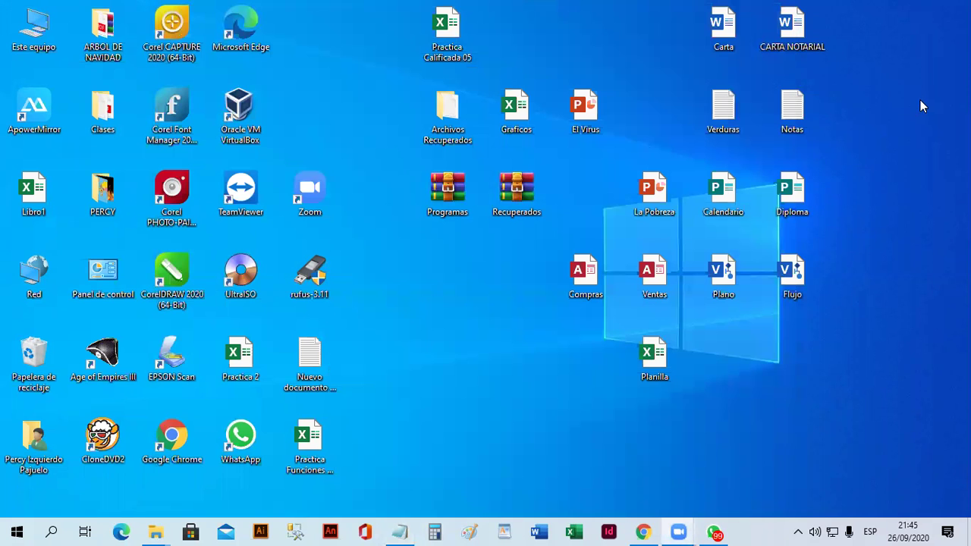
drag(592, 137, 457, 316)
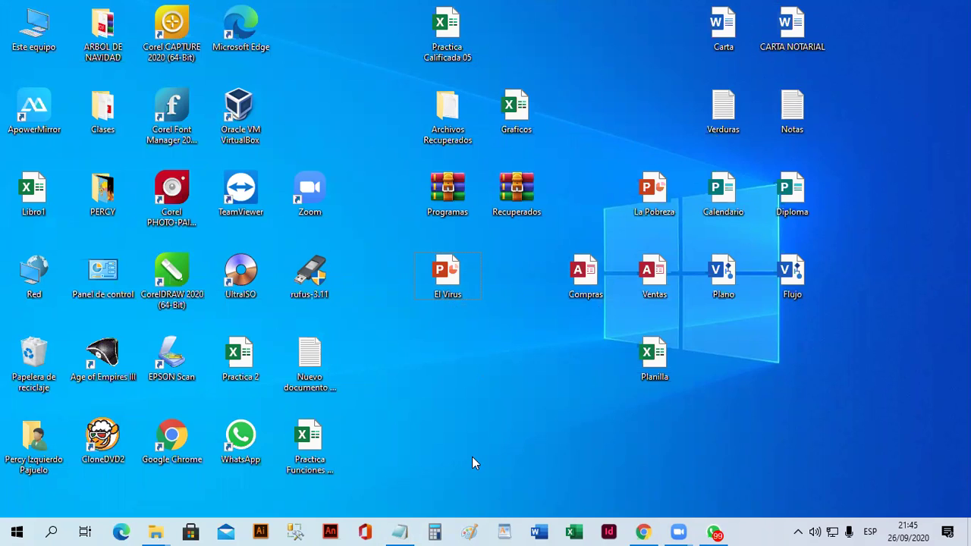
right_click(448, 281)
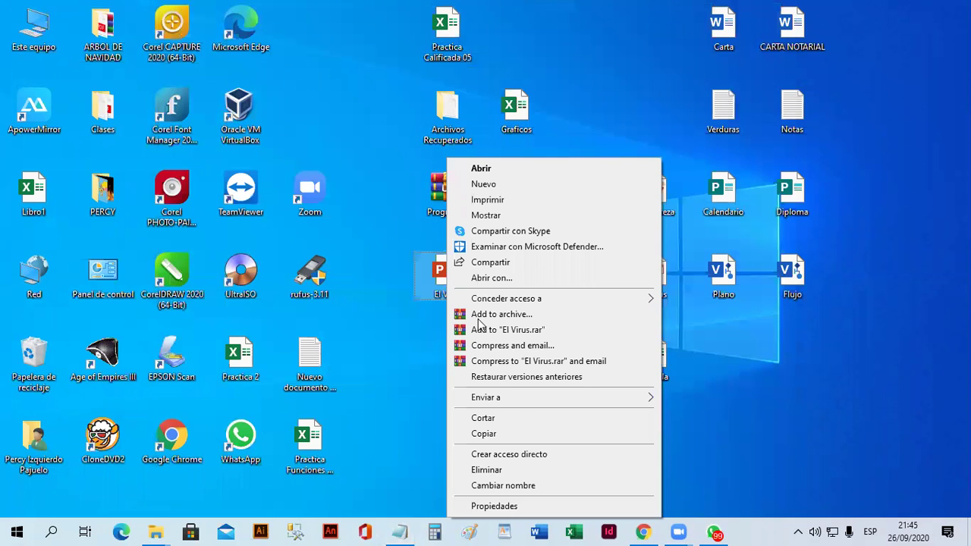
click(500, 487)
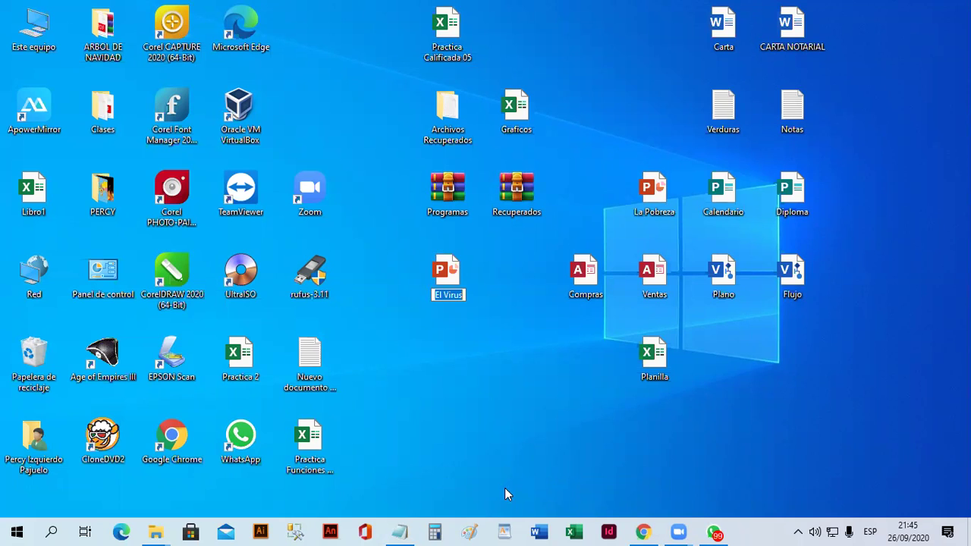
text(Las enfermedades)
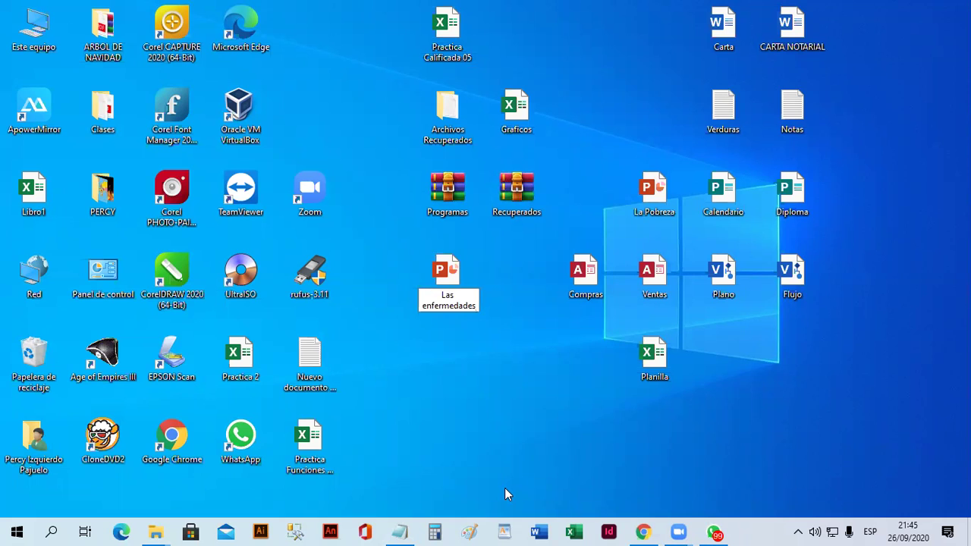
key(Return)
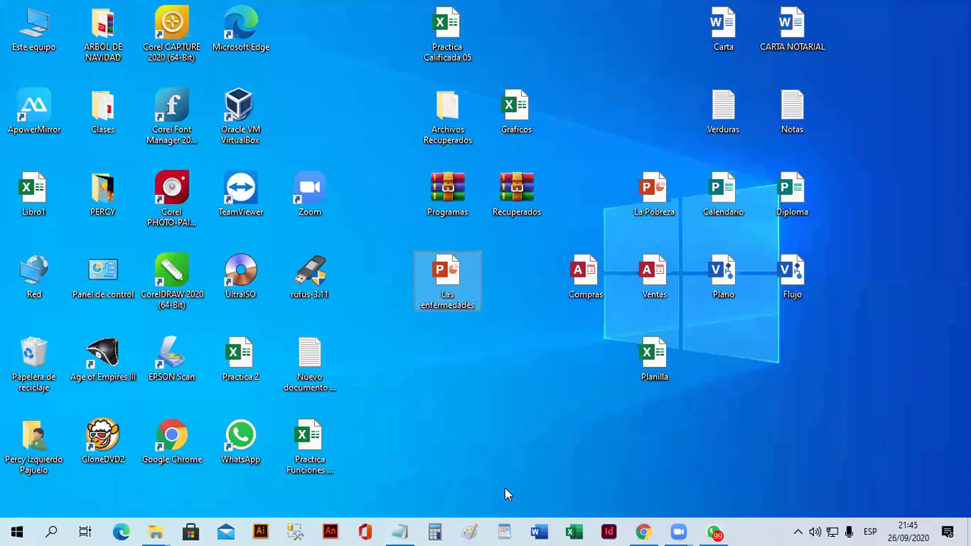
Move the Compras database beside Las enfermedades and rename it "Sistemas" with the context command Cambiar nombre.
drag(565, 300, 515, 319)
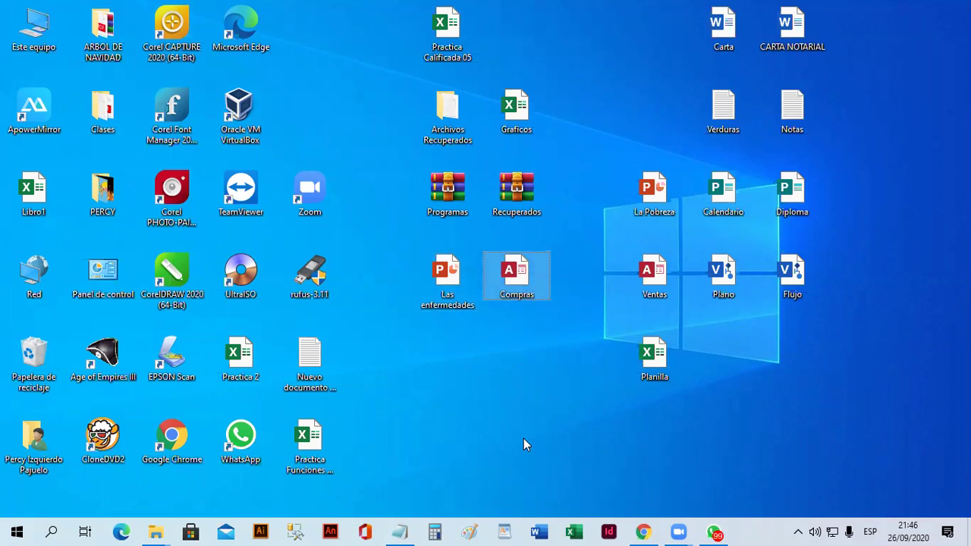
right_click(520, 275)
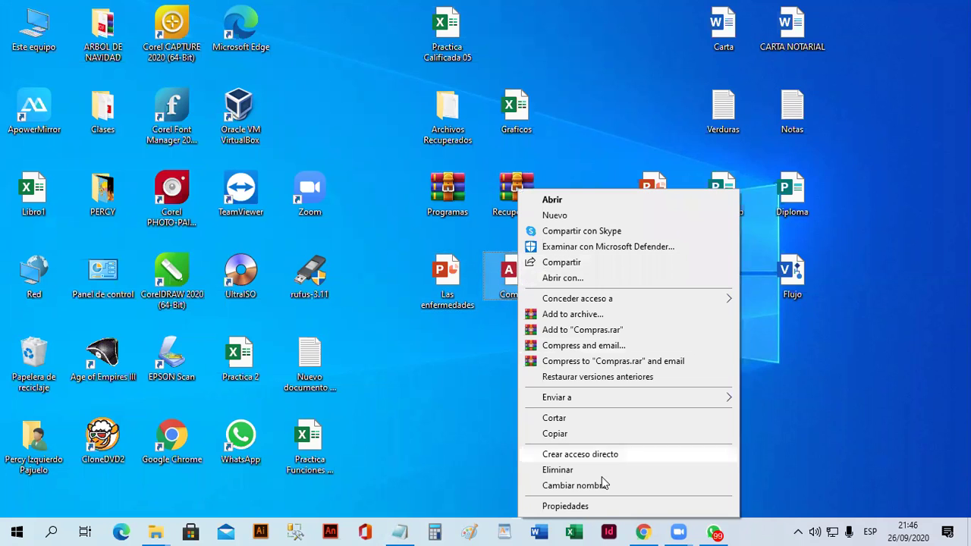
click(577, 486)
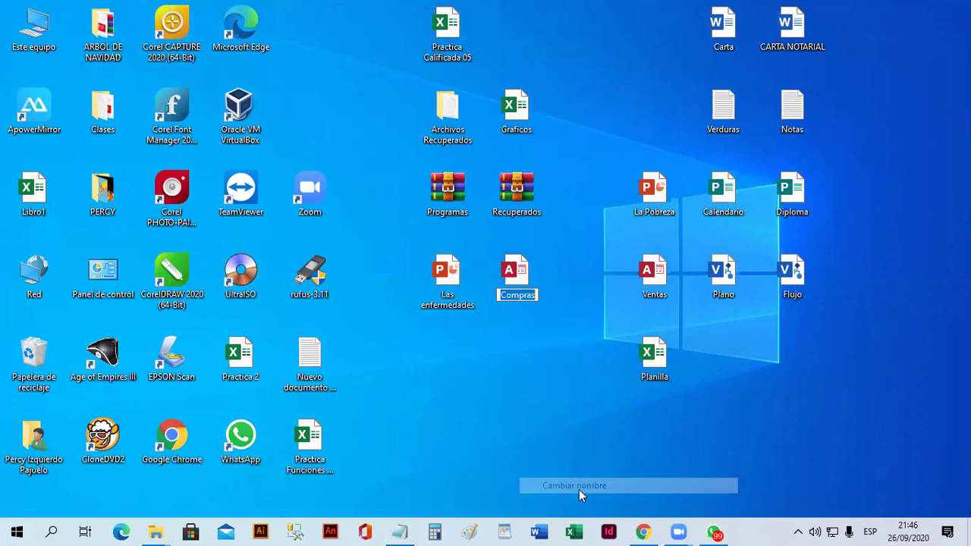
text(Sistemas)
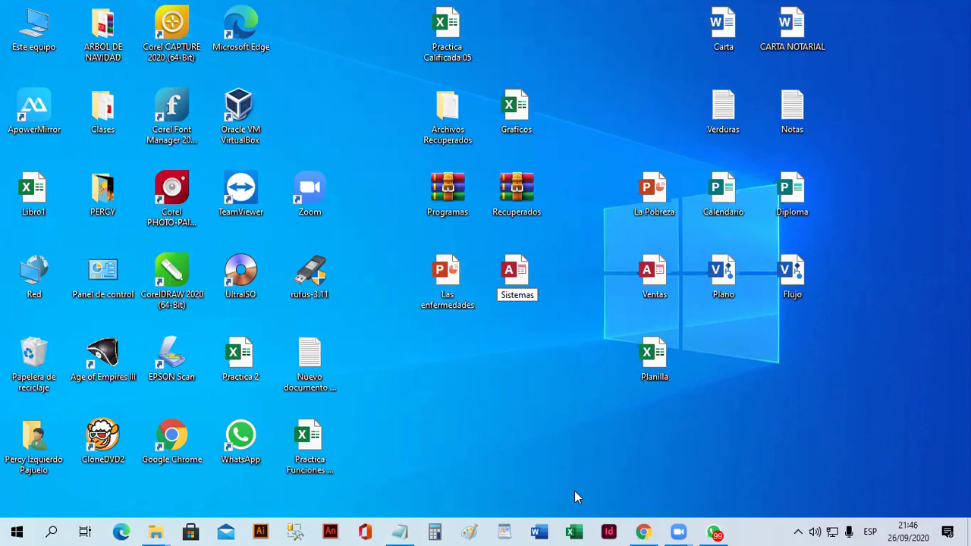
key(Return)
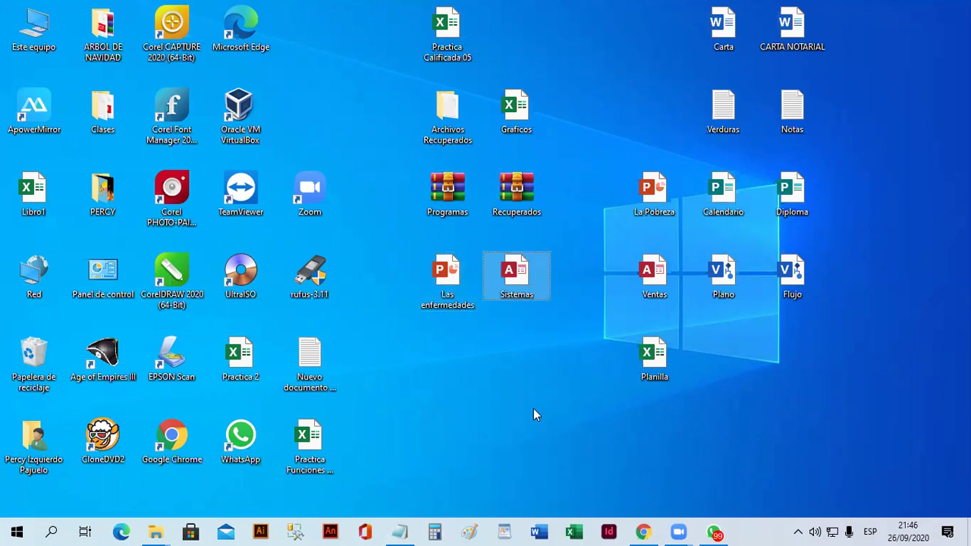
Move the Graficos workbook one place toward Verduras and rename it "Dinamicos" using the second method from the notes.
drag(542, 110, 629, 106)
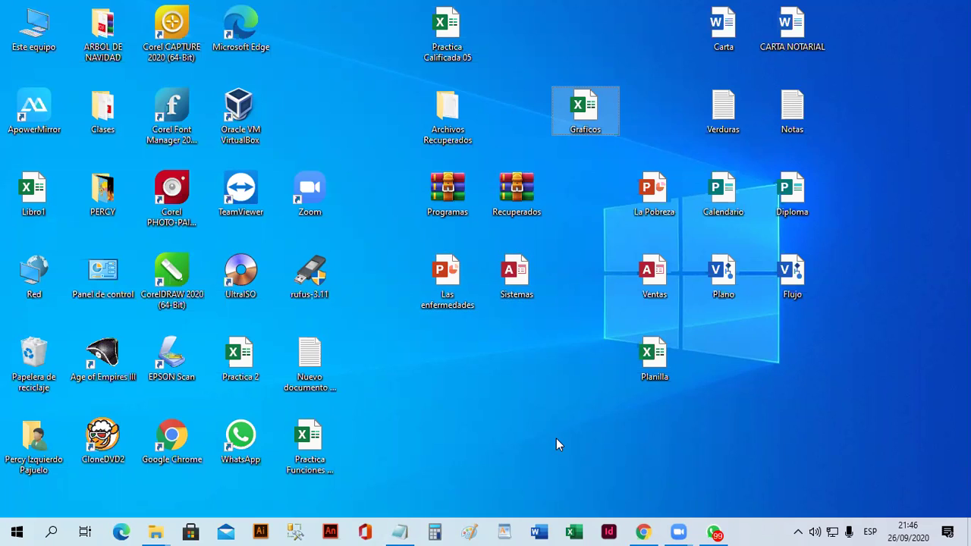
key(F2)
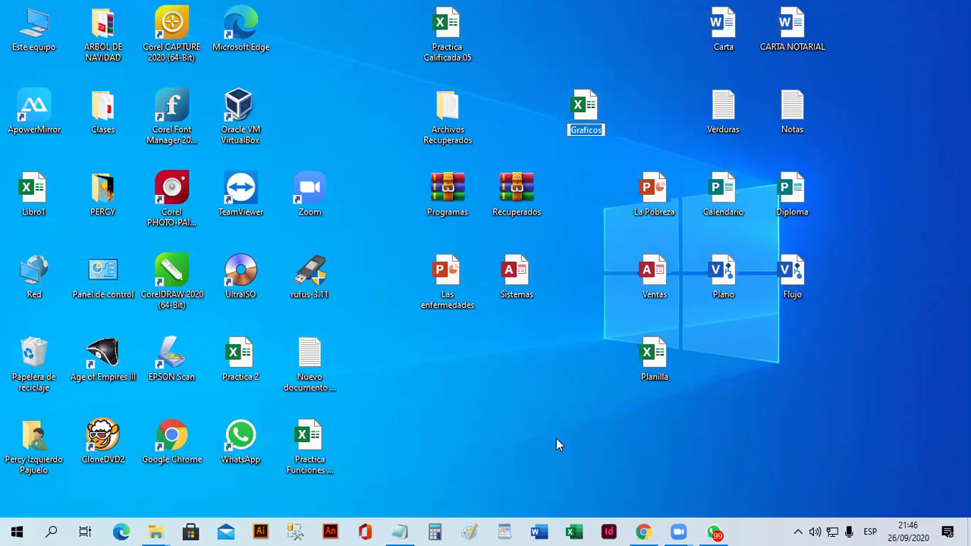
text(Dinamicos)
key(Return)
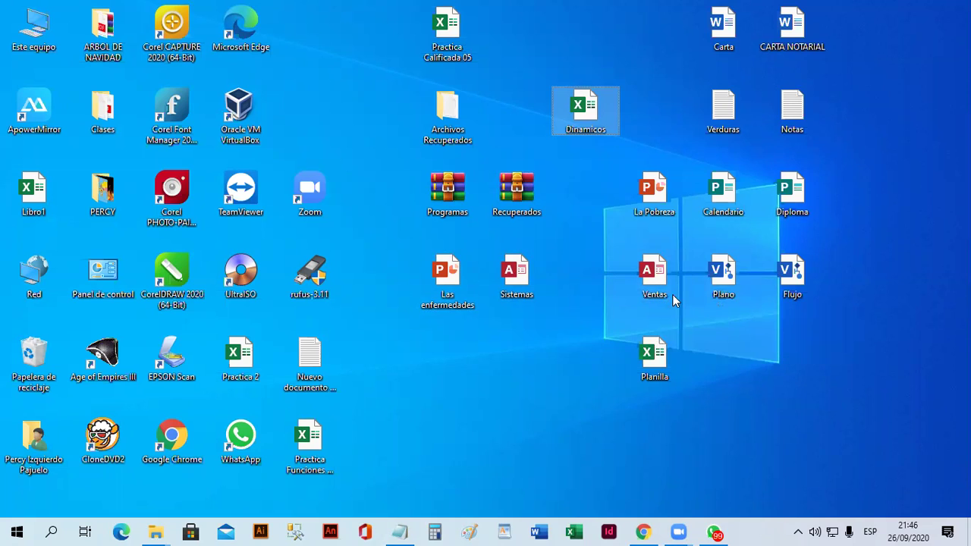
Rename the Ventas database as "Compras" using the second method from the notes.
click(654, 274)
click(744, 411)
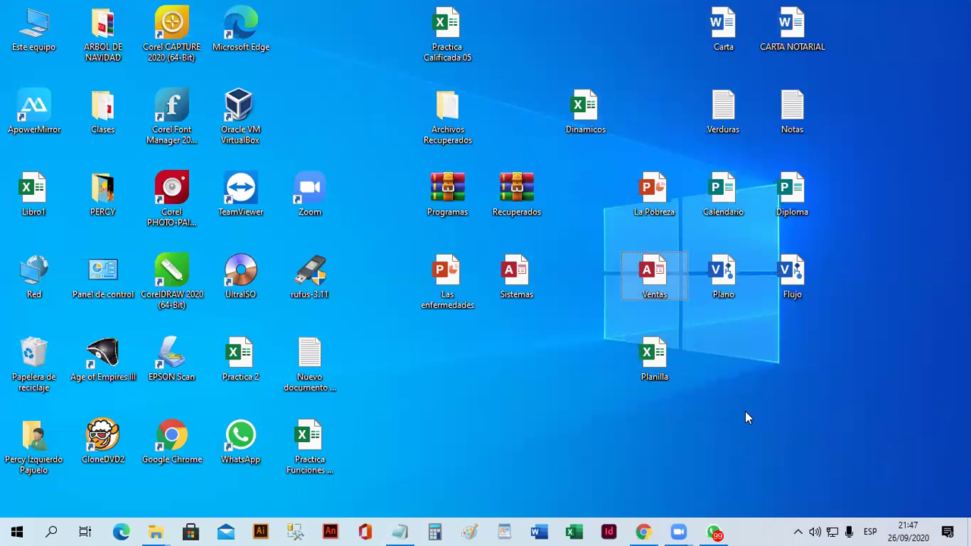
key(F2)
text(Compras)
key(Return)
Rename the Calendario file as "Triptico" by editing its name directly, and return to the class notes in Notepad.
key(c)
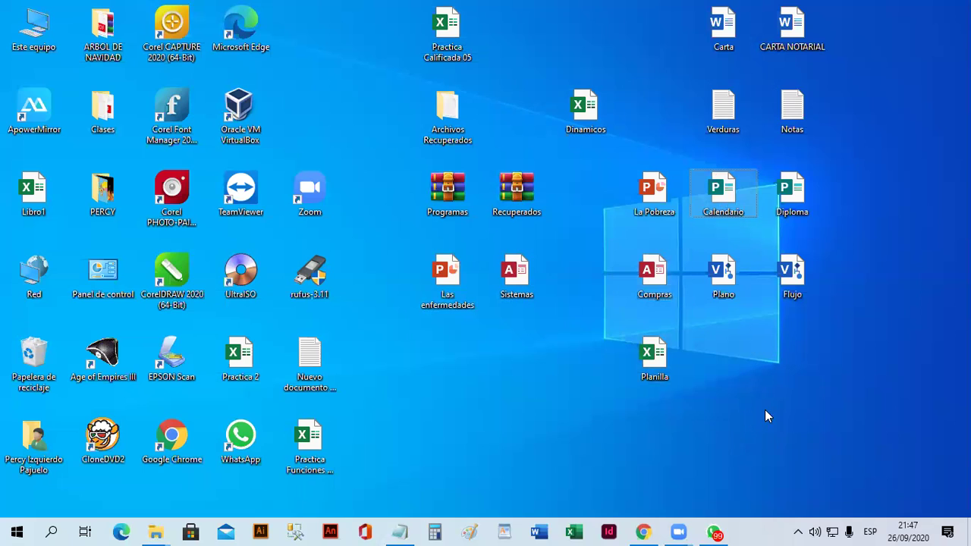
click(726, 214)
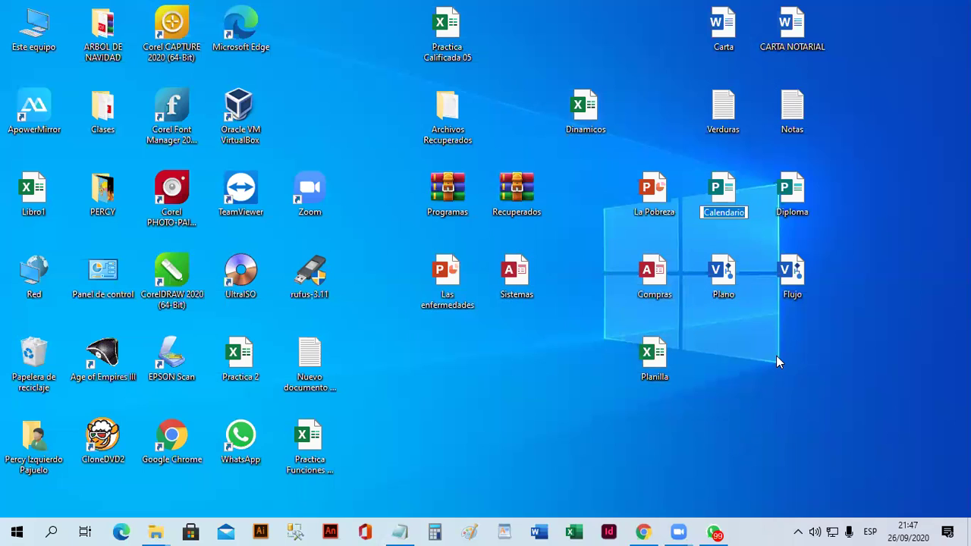
click(756, 225)
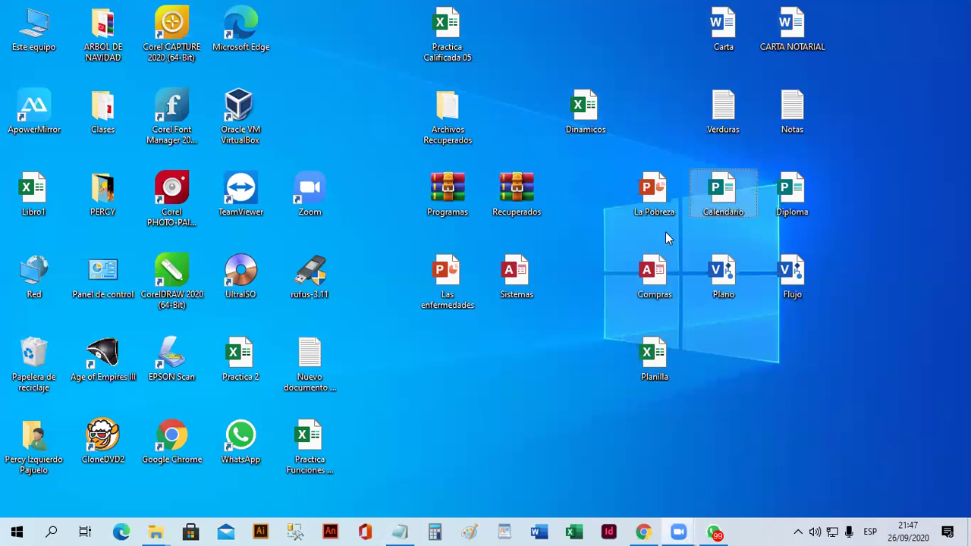
click(718, 218)
click(720, 215)
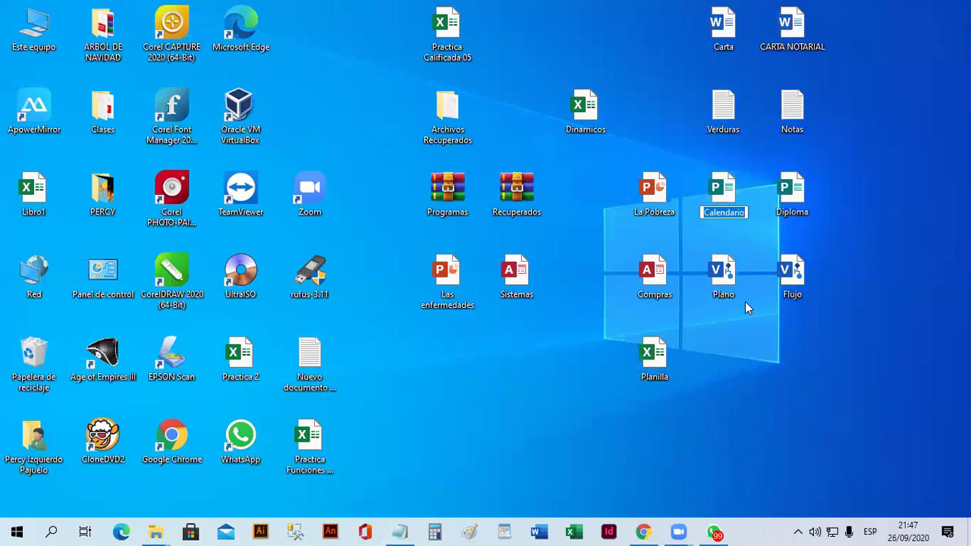
text(Triptico)
key(Return)
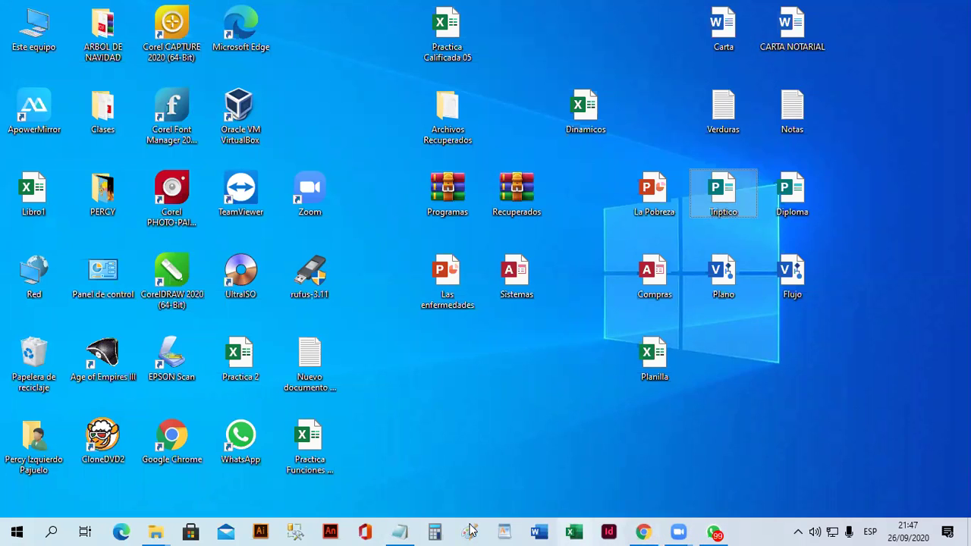
click(399, 532)
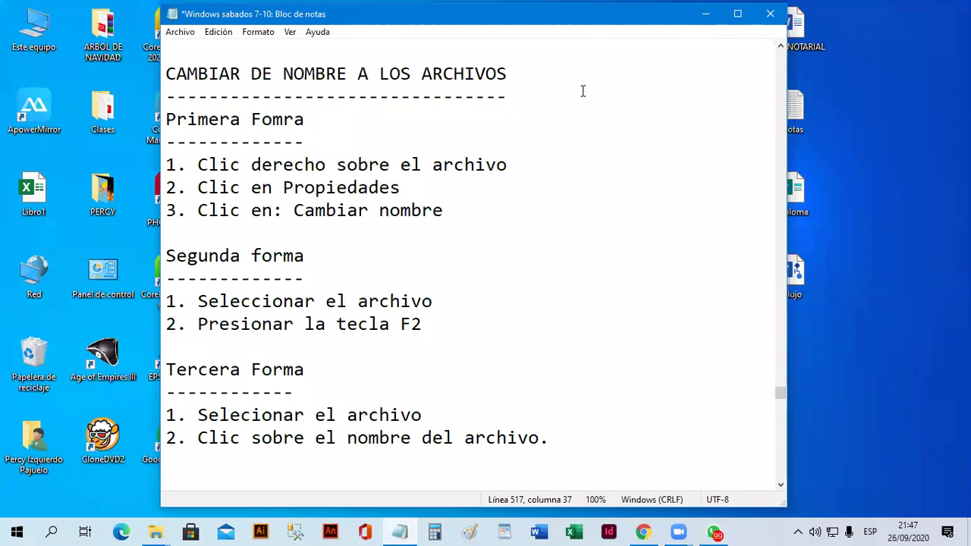
text(Preguntas)
key(BackSpace)
key(BackSpace)
key(BackSpace)
key(BackSpace)
key(BackSpace)
key(BackSpace)
key(BackSpace)
key(BackSpace)
key(BackSpace)
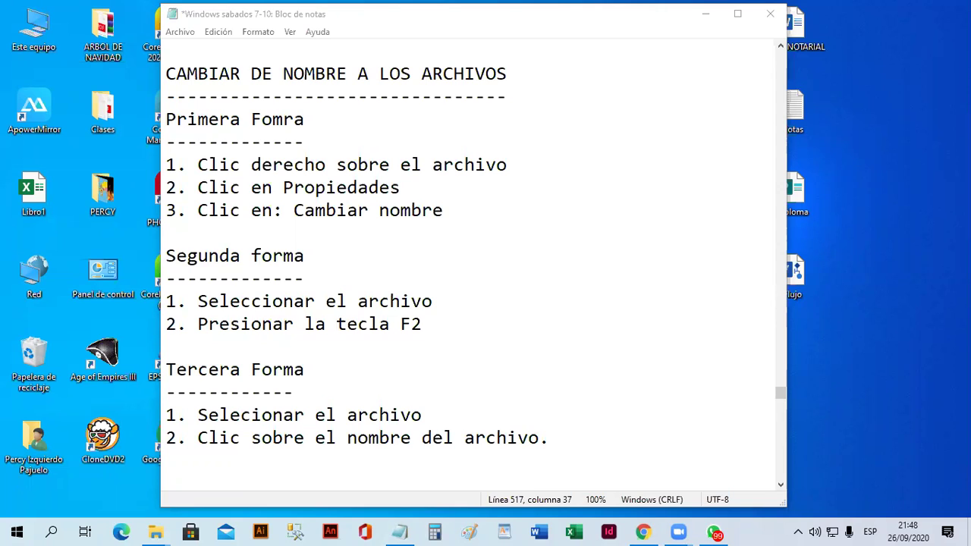
Add the heading "Eliminar Archivos" with a dashed underline below the third renaming method in the notes.
scroll(343, 268, down, 4)
click(220, 237)
text(E)
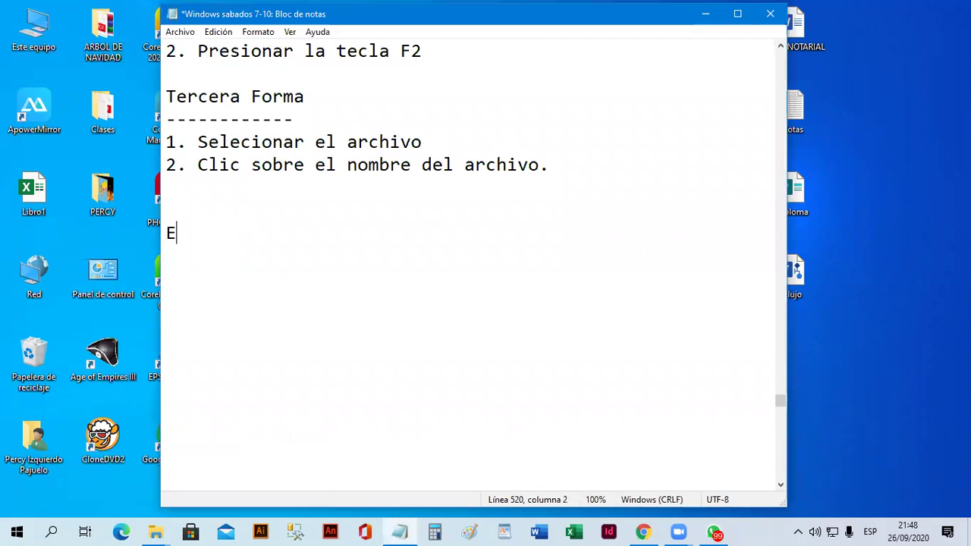
text(liminar A)
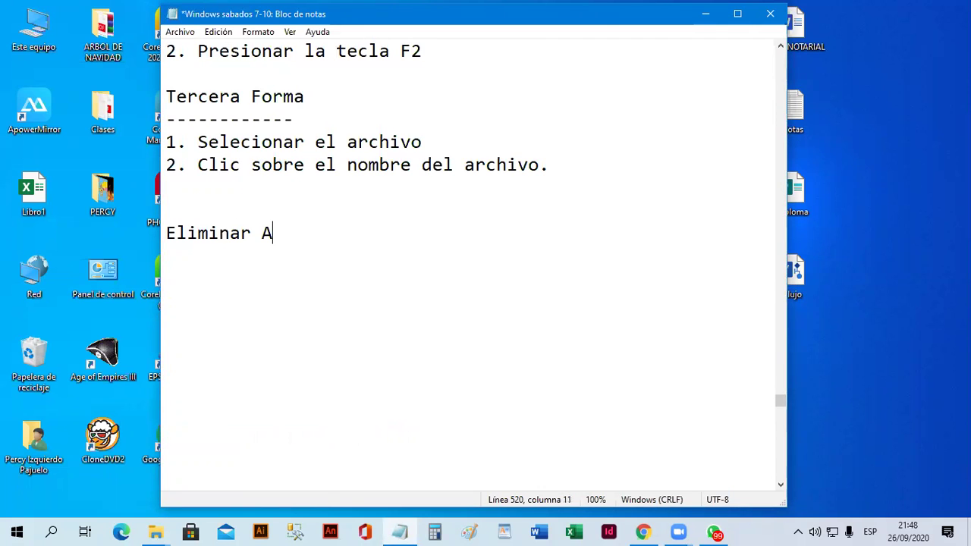
text(rchivos)
key(Return)
text(------------)
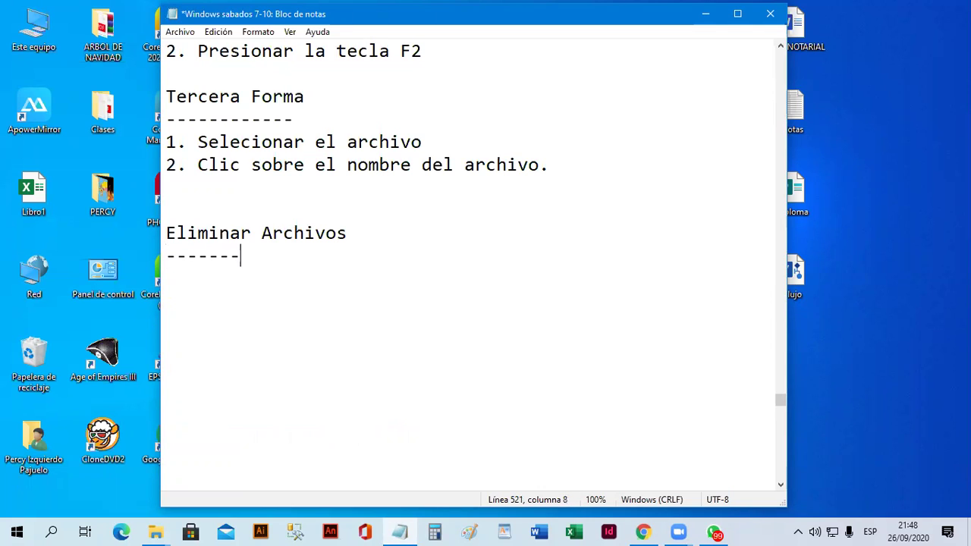
text(------)
key(BackSpace)
key(Return)
List the two deletion types under the heading: "* Enviar a la papelera" and "* Eliminar de forma permanente".
text(* Enviar a la papelera)
key(Return)
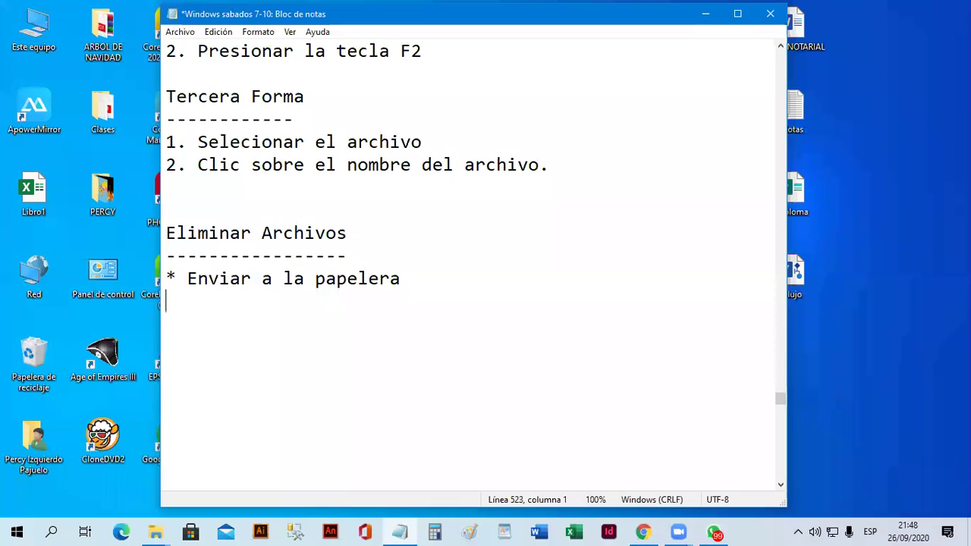
text(* E)
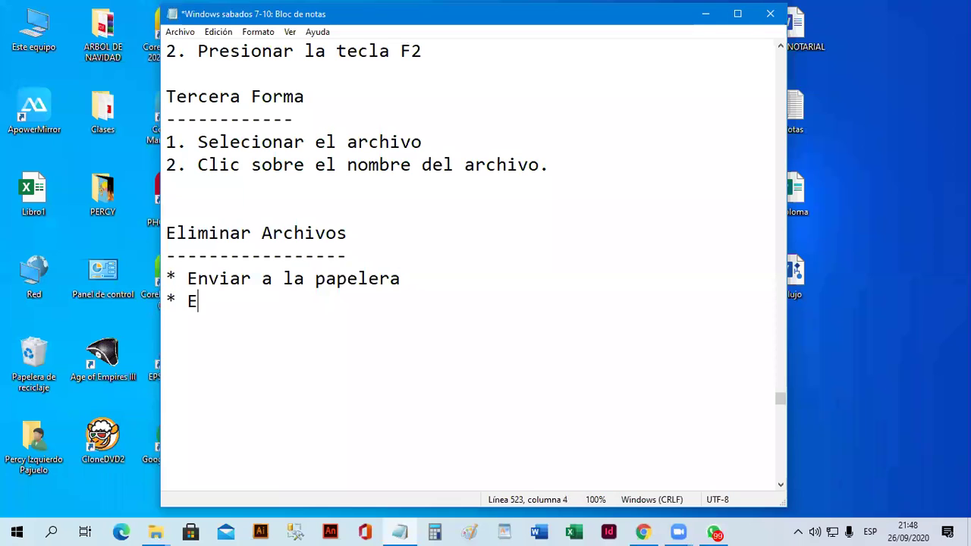
text(liminar d)
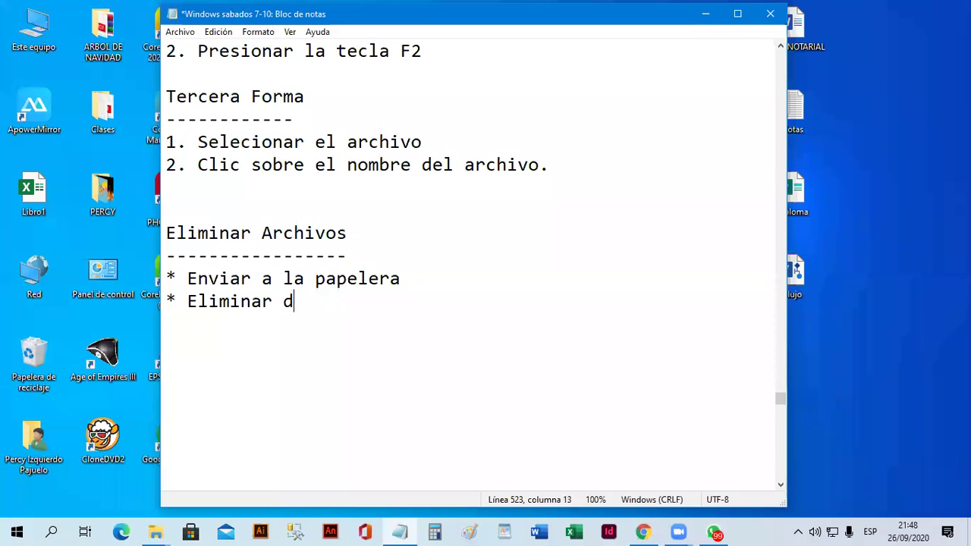
text(e forma perma)
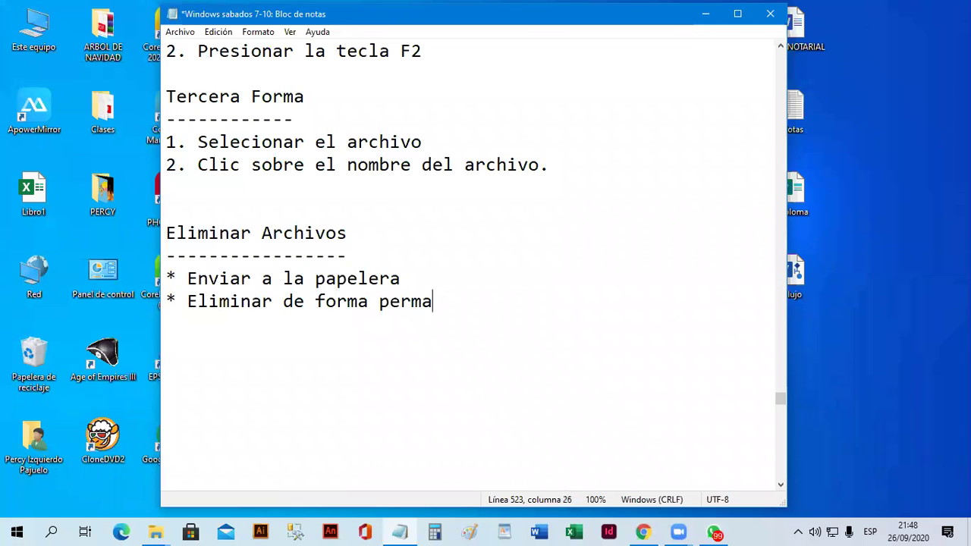
text(nente)
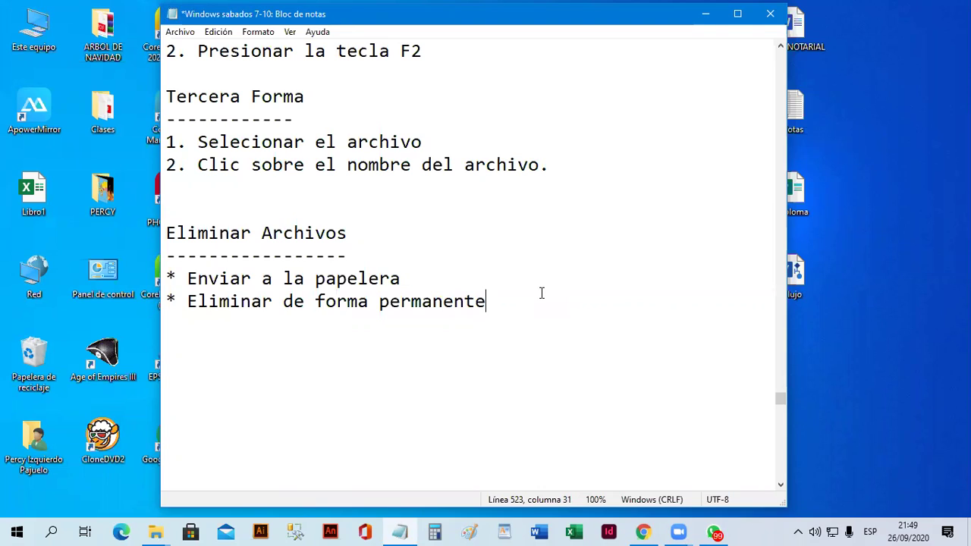
Add the subheading "Enviar a la Papelera" with a dashed underline, two blank lines below the list of deletion types.
key(Return)
key(Return)
key(Return)
text(Enviar a l)
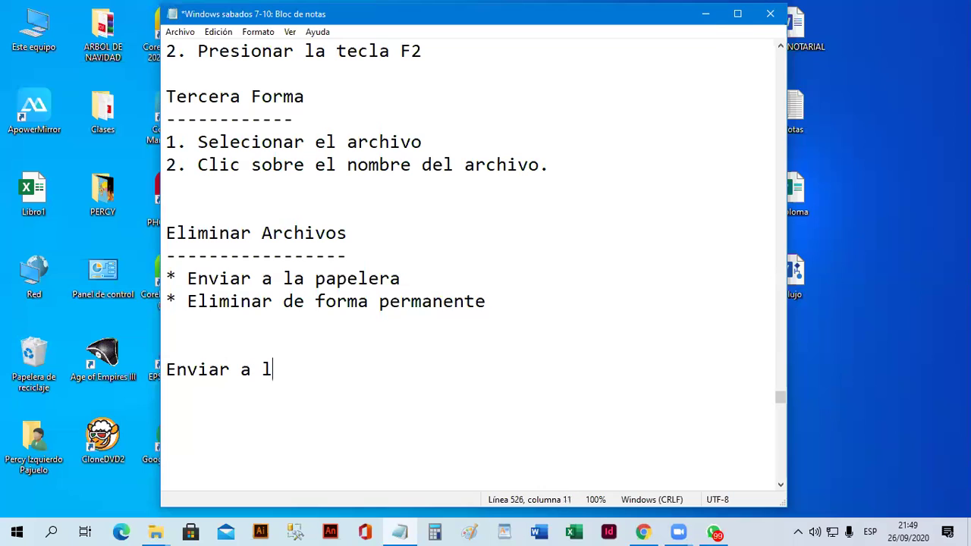
text(a Papeleta)
key(BackSpace)
key(BackSpace)
key(BackSpace)
key(BackSpace)
text(lera)
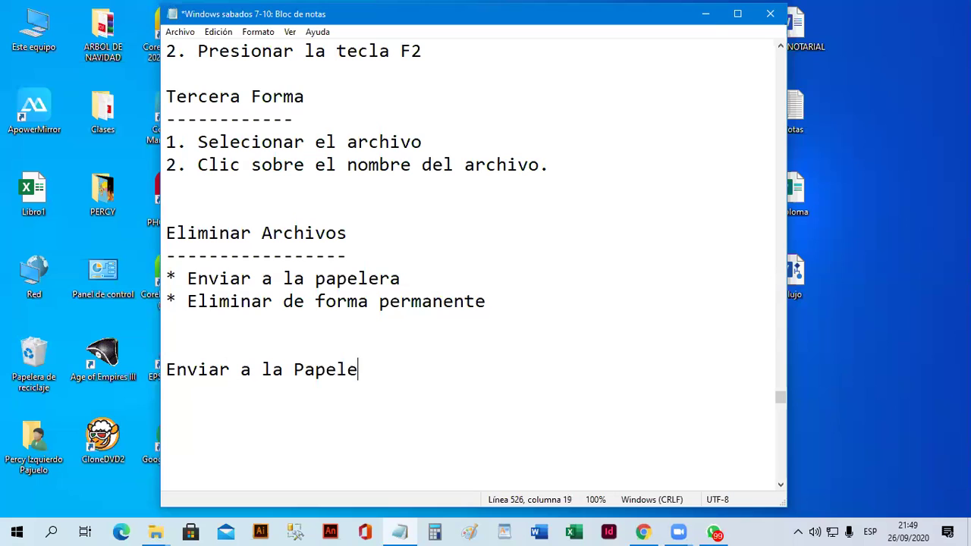
key(Return)
text(-------------------)
Add the label "Primera Forma" with a dashed underline directly below the Enviar a la Papelera subheading.
key(Return)
key(Return)
key(Return)
key(Return)
key(Return)
key(Return)
key(Return)
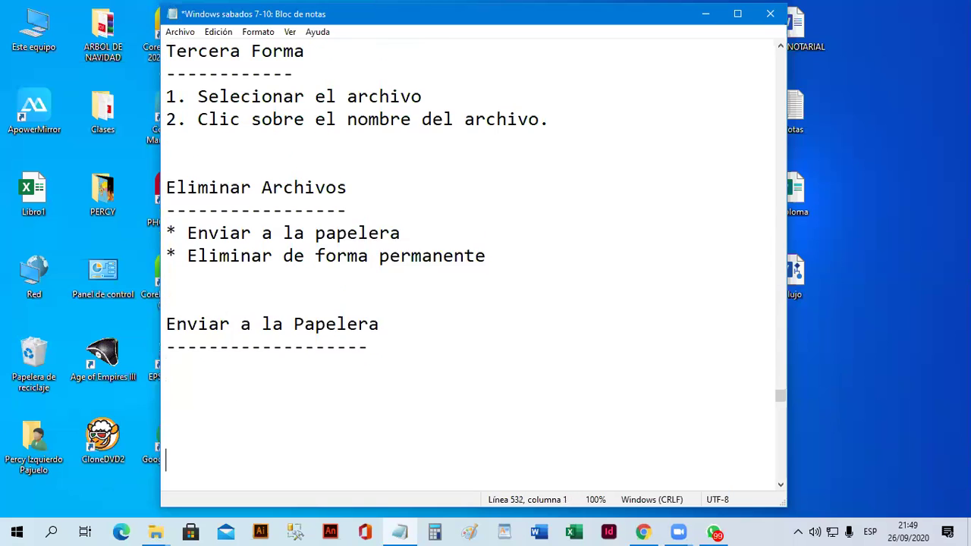
key(BackSpace)
key(BackSpace)
key(BackSpace)
key(BackSpace)
key(BackSpace)
key(BackSpace)
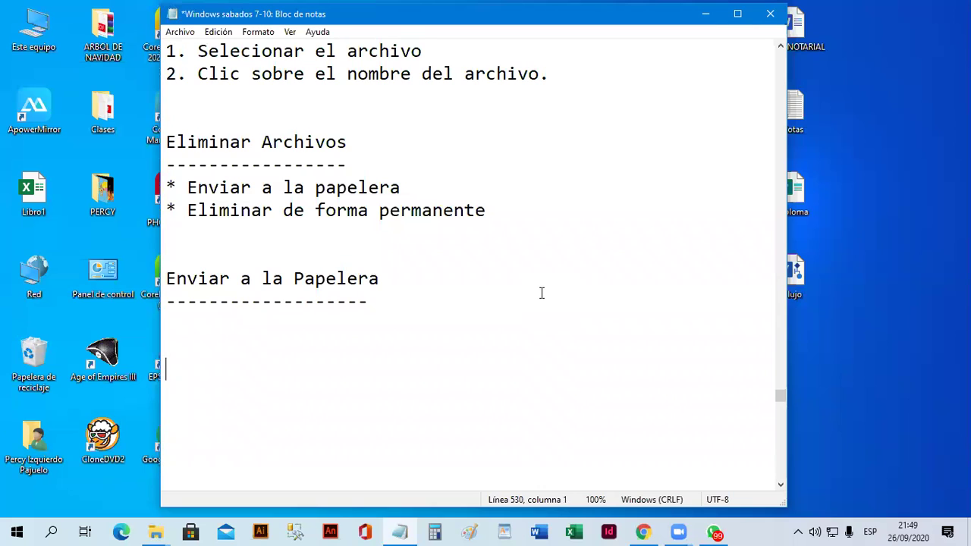
text(Primera Forma)
key(Return)
text(-----------)
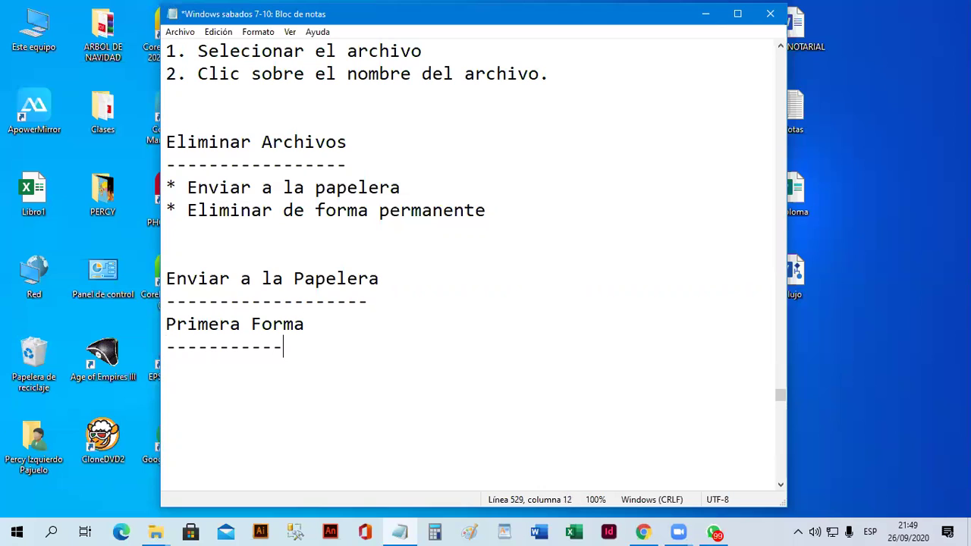
Write the first method's steps: "1. Seleccionar el archivo", "2. Clic derecho sobre el archivo" and "3. Clic en Eliminar".
key(Return)
text(1. Selecc)
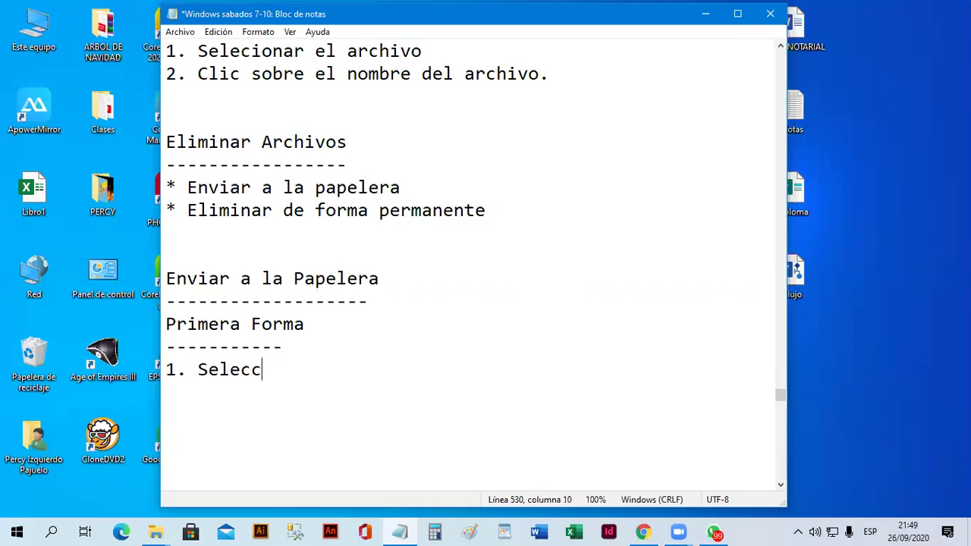
text(ionar el archivo)
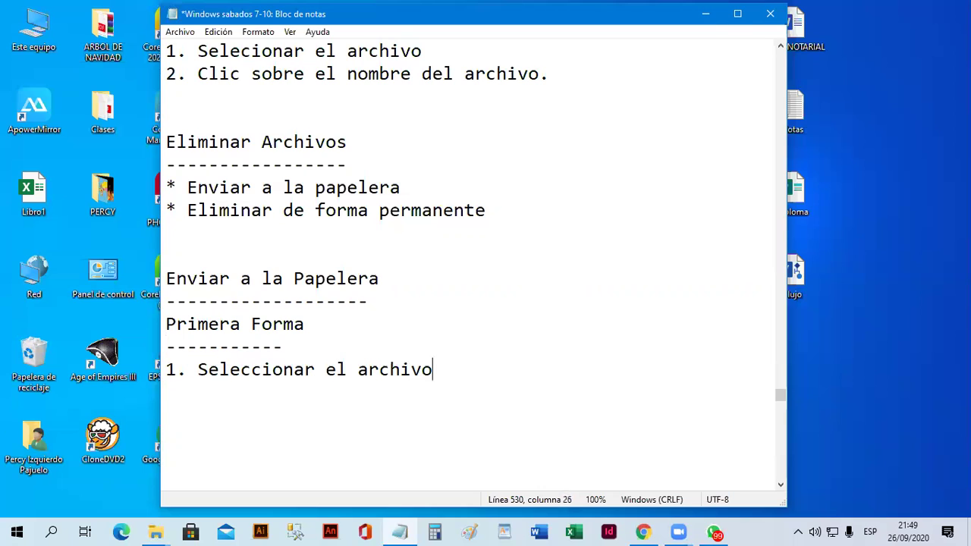
key(Return)
text(2. Clix)
key(BackSpace)
text(c derecho sobre el archivo)
key(Return)
text(3. Clic en Eliminar)
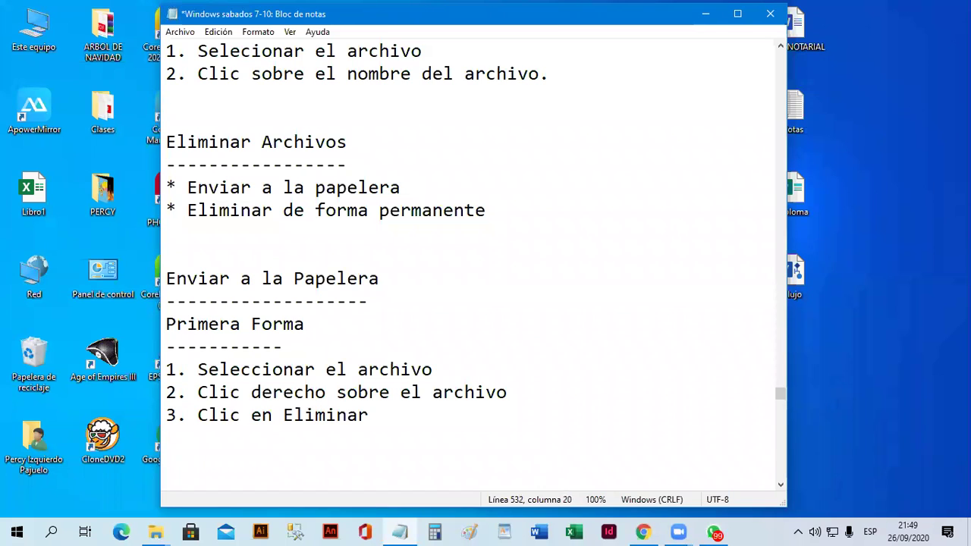
Add the label "Segunda Forma" with a dashed underline, one blank line below the first method's steps.
key(Return)
key(Return)
scroll(541, 293, down, 2)
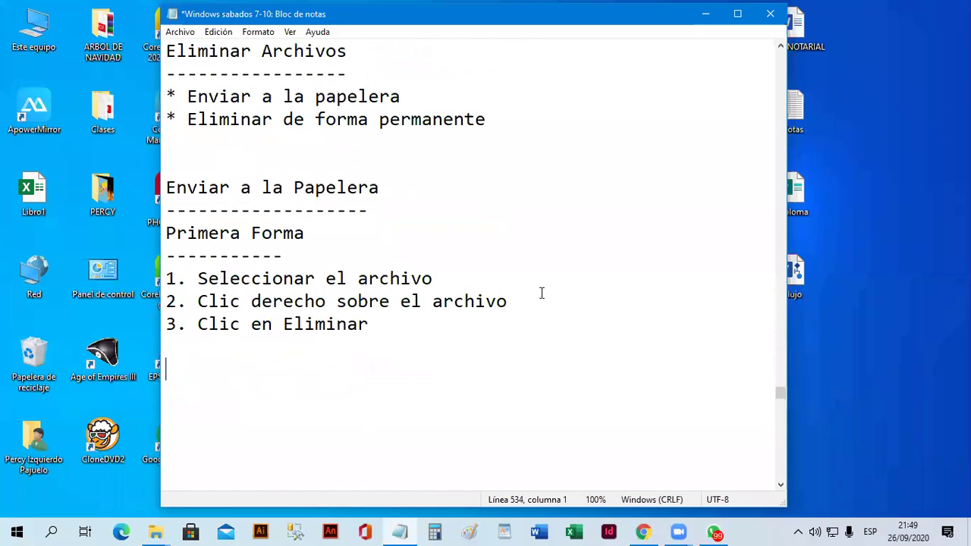
text(Segundda)
key(BackSpace)
key(BackSpace)
text(a Forma)
key(Return)
text(------------)
Write the second method's steps: "1. Seleccionar el Archivos" and "2. Clic en Suprimir".
key(Return)
text(1. Seleccionar el Archivos)
key(Return)
text(2. )
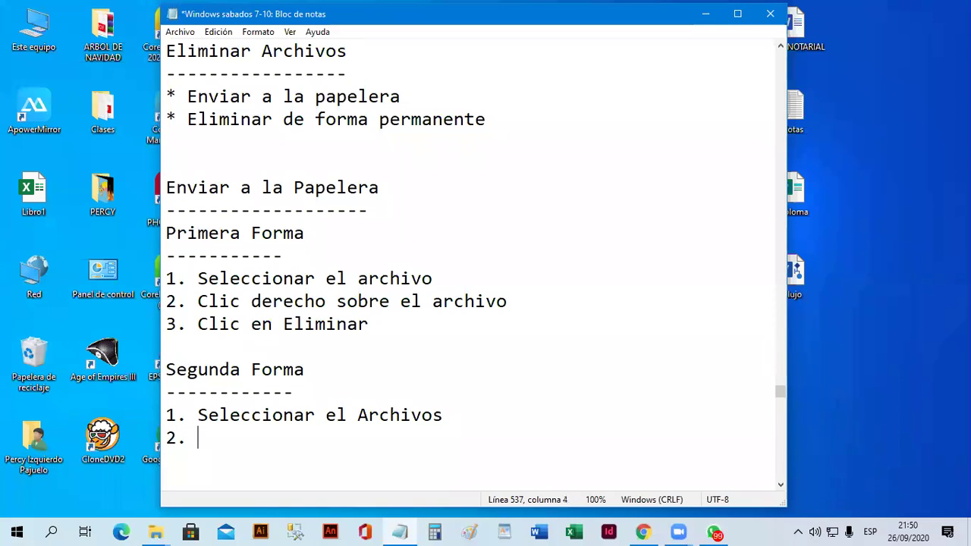
text(Clic en )
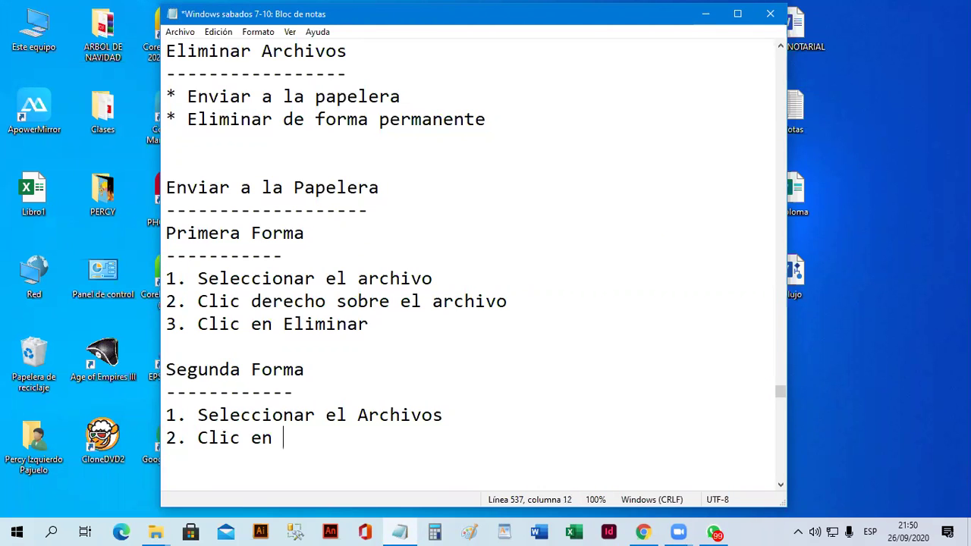
text(Suprimir)
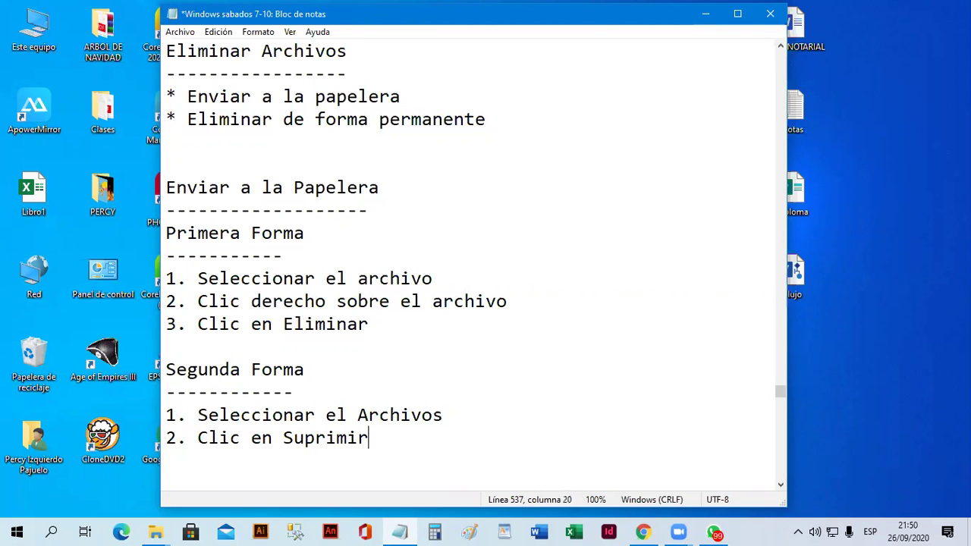
Reword the second method's step 2 as "Clic en la Tecla: Suprimir".
key(Left)
key(Left)
key(Left)
key(Left)
key(Left)
key(Left)
key(Left)
key(Left)
text(la Tec)
text(las:)
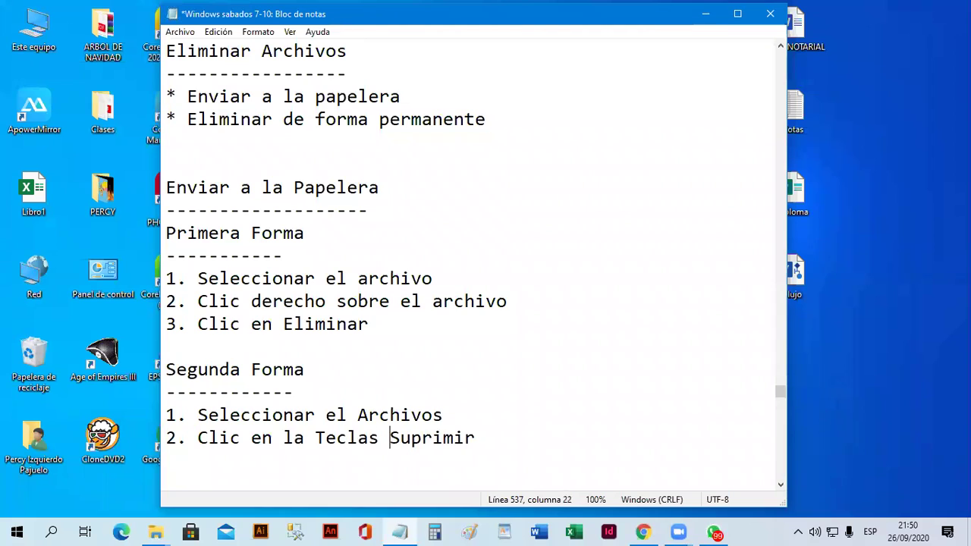
key(Left)
key(Left)
key(BackSpace)
Add the label "Tercera Forma" with a dashed underline, two blank lines below the second method's steps.
click(523, 444)
key(Return)
key(Return)
key(Return)
key(Return)
click(523, 444)
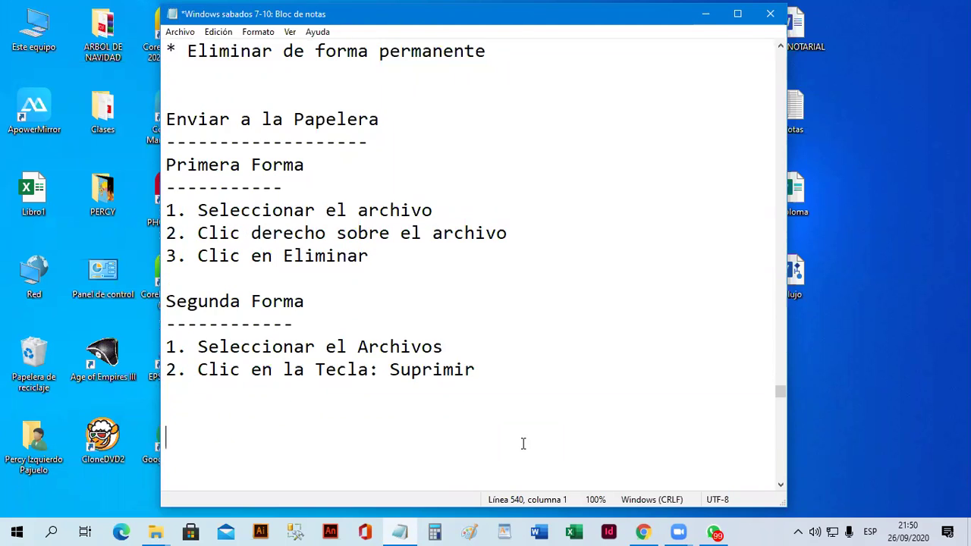
text(Tercera F)
key(BackSpace)
text(Gor)
key(BackSpace)
key(BackSpace)
key(BackSpace)
text(Forma)
key(Return)
text(-------------)
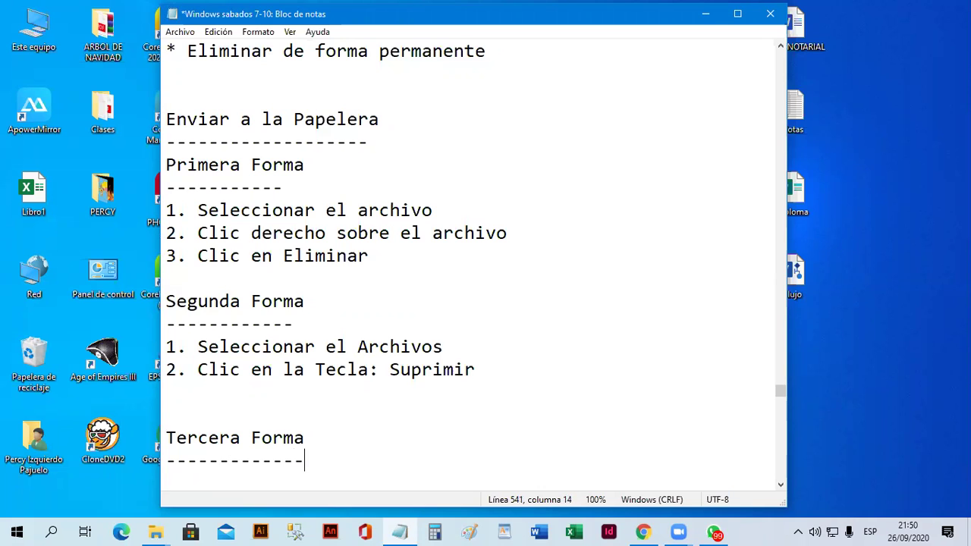
Copy the two numbered steps of Segunda Forma and paste them under Tercera Forma.
key(Return)
key(Return)
key(Return)
key(Up)
key(Up)
key(Up)
key(Up)
key(Up)
key(Up)
key(Up)
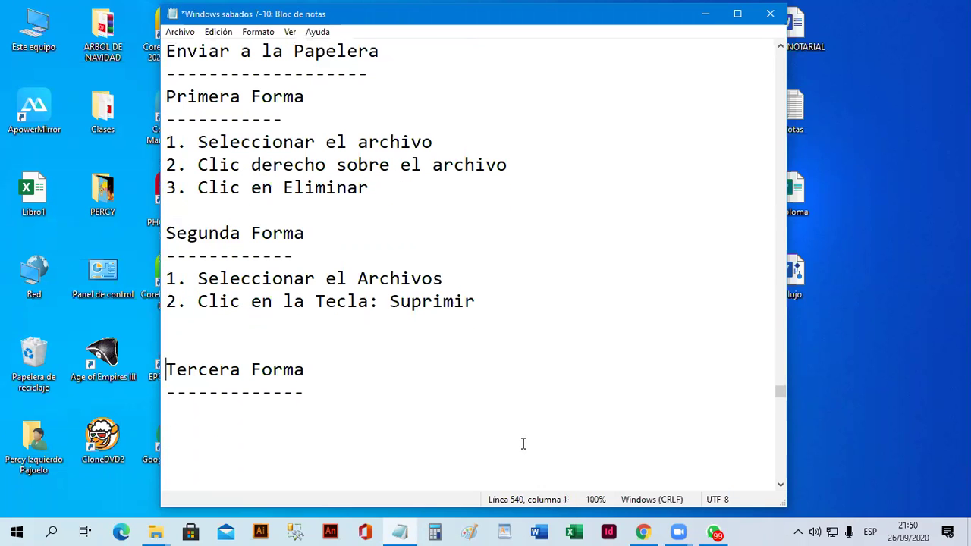
key(Up)
key(shift+Down)
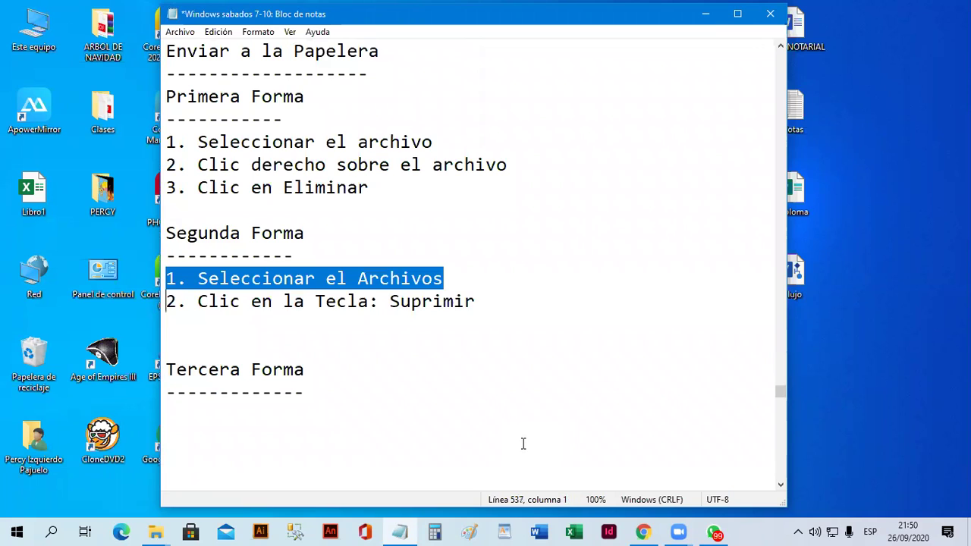
key(shift+End)
key(ctrl+c)
key(Down)
key(Down)
key(Down)
key(Down)
key(Down)
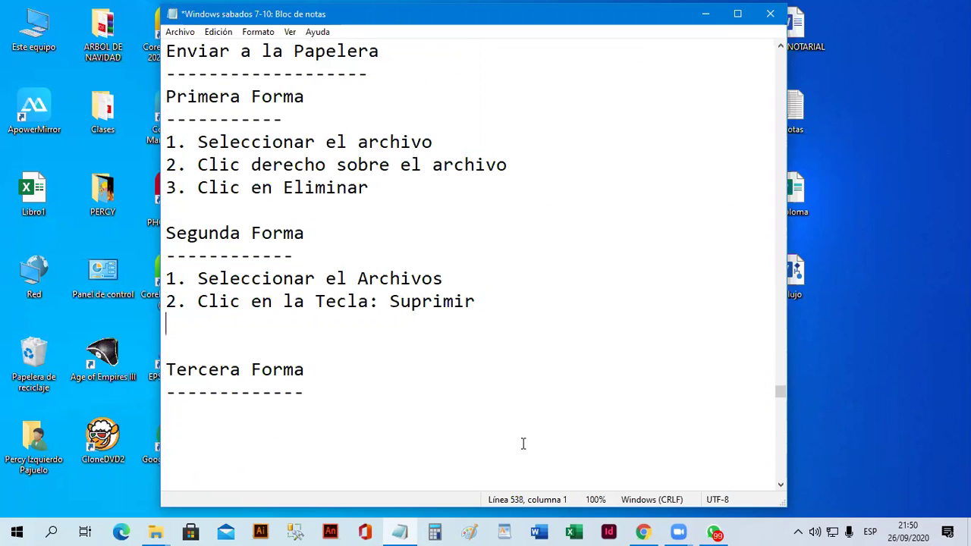
key(ctrl+v)
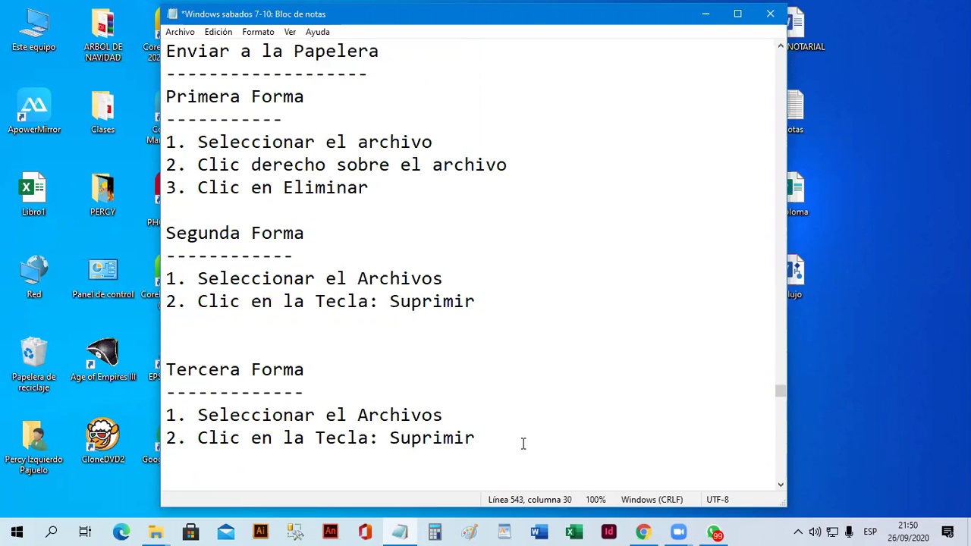
Replace the text of the third method's step 2 with "Precionar la combinación de teclas: CTRL + D".
key(Left)
key(Left)
key(Left)
key(Left)
key(Left)
key(Left)
key(Left)
key(Left)
key(Left)
key(Left)
key(Left)
key(Left)
key(Left)
key(Left)
key(Left)
key(Left)
key(Left)
key(Left)
key(Left)
key(Left)
key(Left)
key(shift+End)
text(Preciponar)
key(BackSpace)
key(BackSpace)
key(BackSpace)
key(BackSpace)
key(BackSpace)
text(onar la combinación de teclas)
key(BackSpace)
text(: )
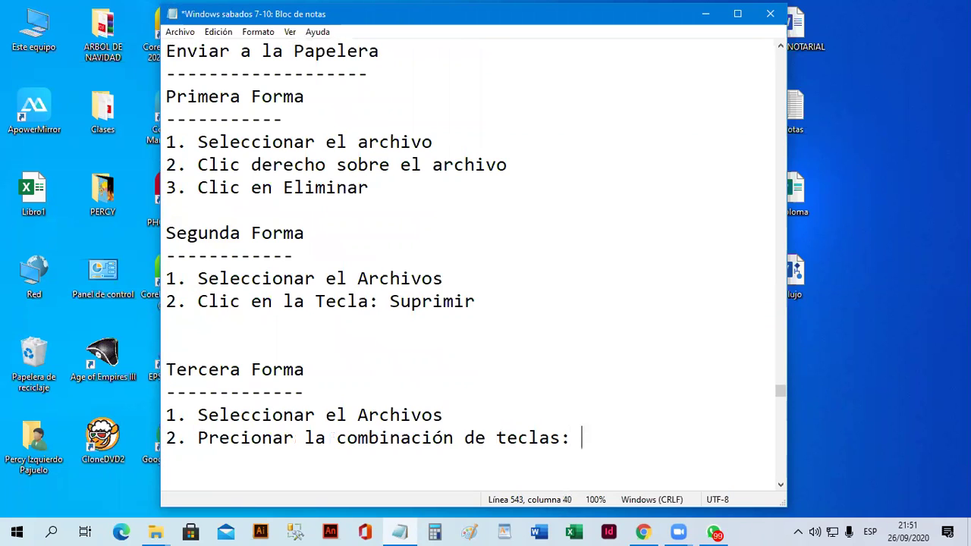
text(CTRL + D)
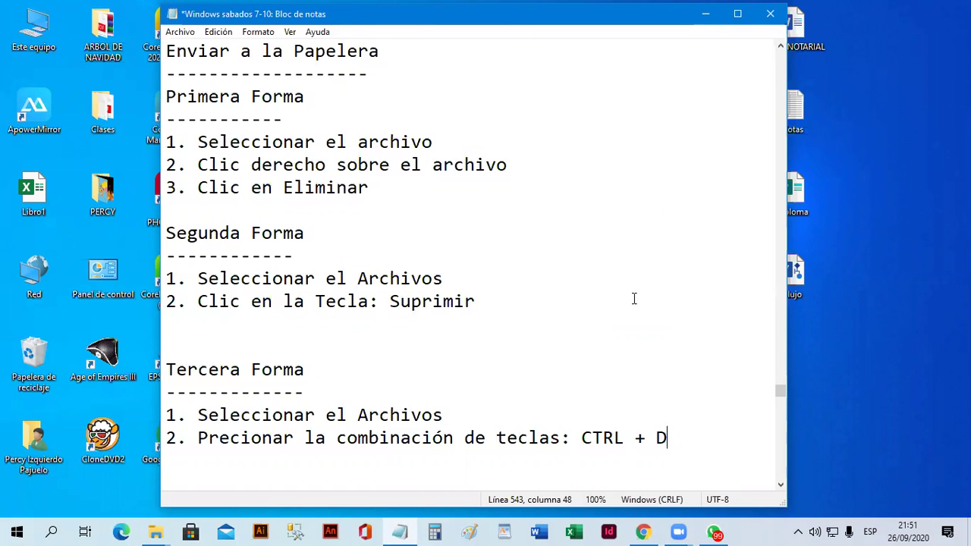
Add the label "Cuarta forma" with a dashed underline, two blank lines below the third method's steps.
key(Return)
key(Return)
key(Return)
text(Cuarta forma)
key(Return)
text(-----------)
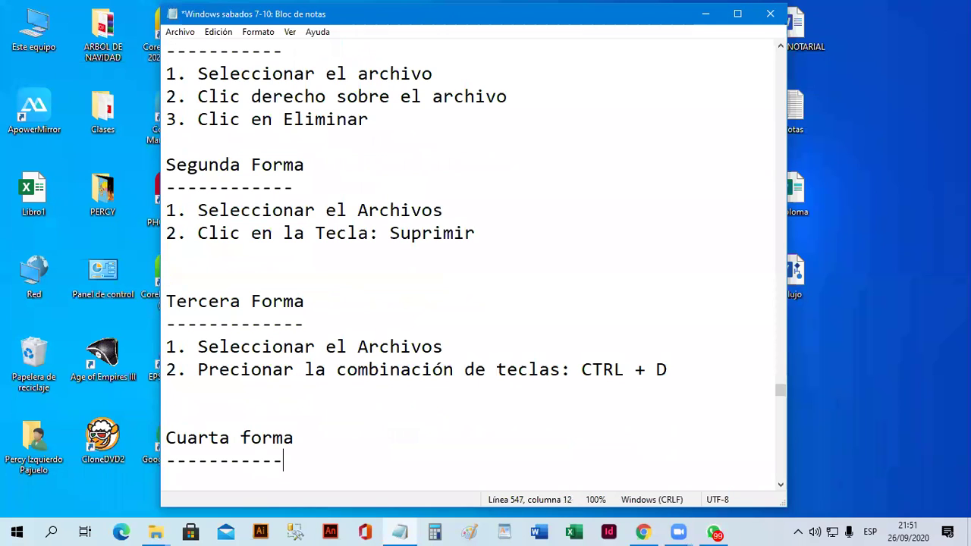
Write the fourth method's instruction "Arrrastrar el archivo sobre la Papelera" and end the line.
key(Return)
text(Arrrastrar )
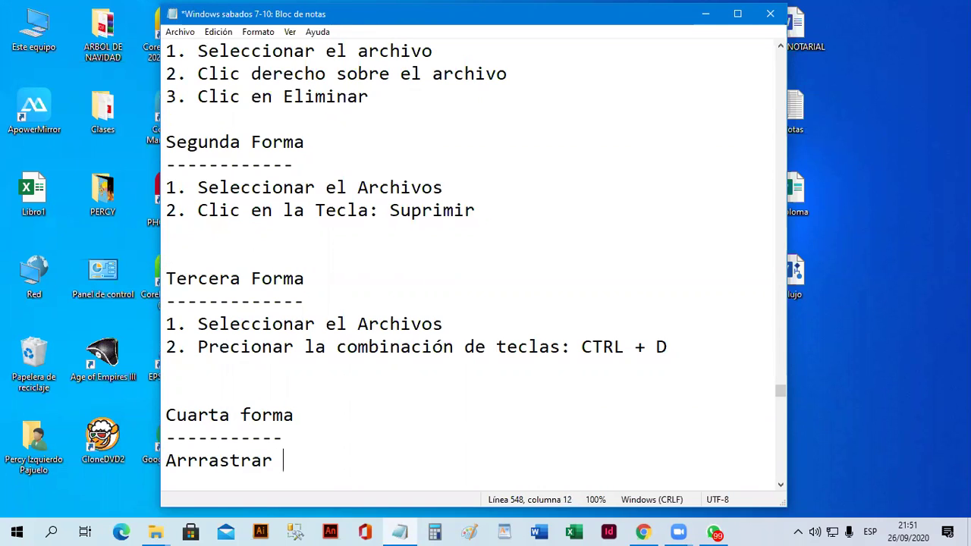
text(el archi)
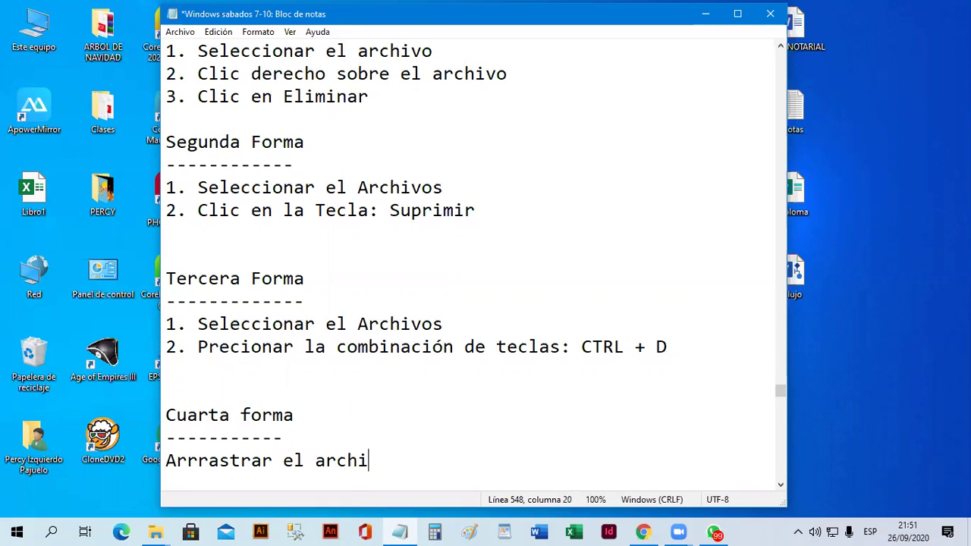
text(vo sobre la Papelera)
key(Return)
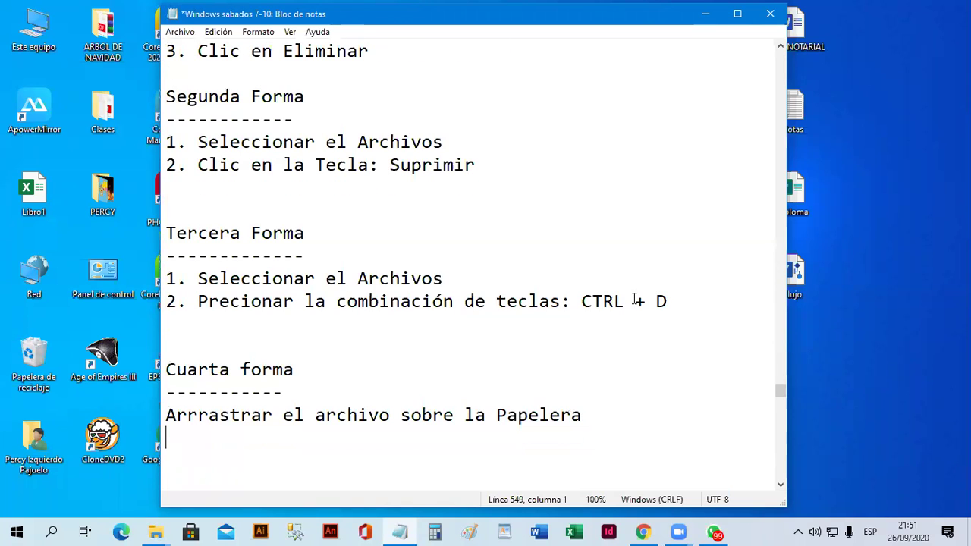
scroll(626, 297, up, 1)
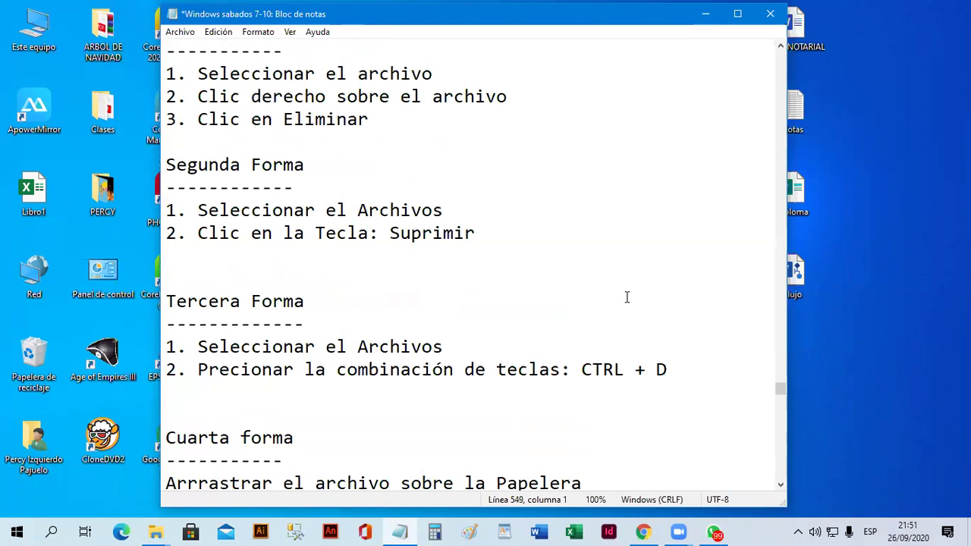
Replace "Clic en" with "Precionar" in step 2 of Segunda Forma so it reads "Precionar la Tecla: Suprimir".
scroll(627, 297, up, 1)
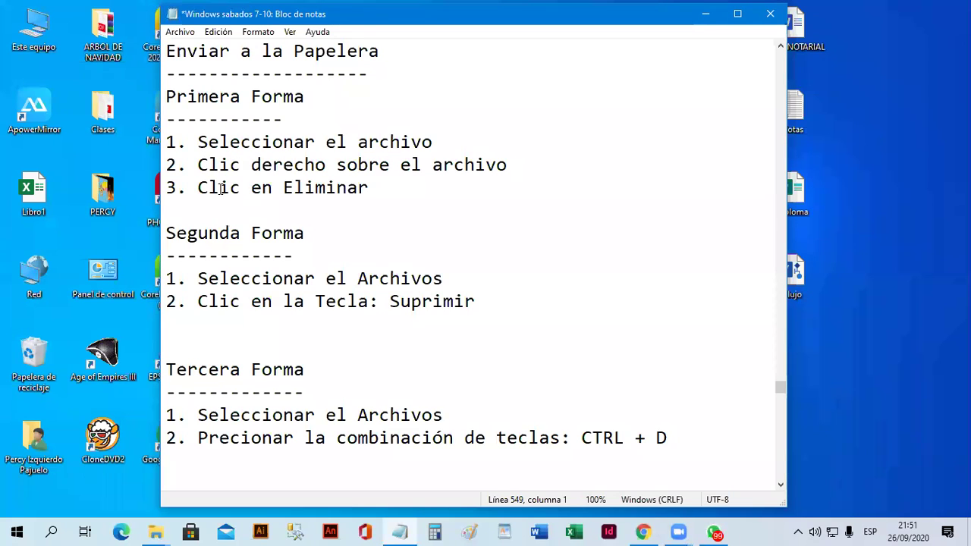
drag(205, 187, 392, 189)
scroll(436, 245, down, 2)
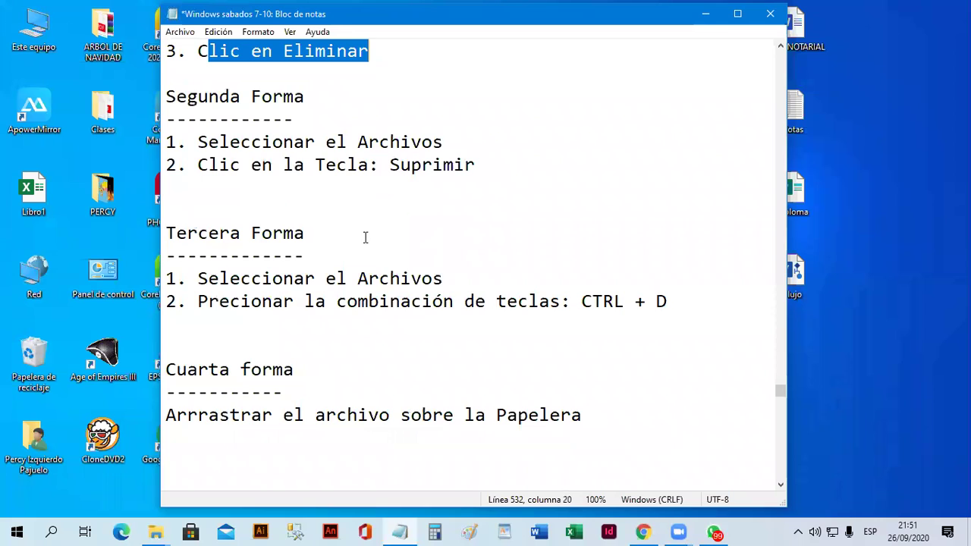
drag(204, 144, 474, 146)
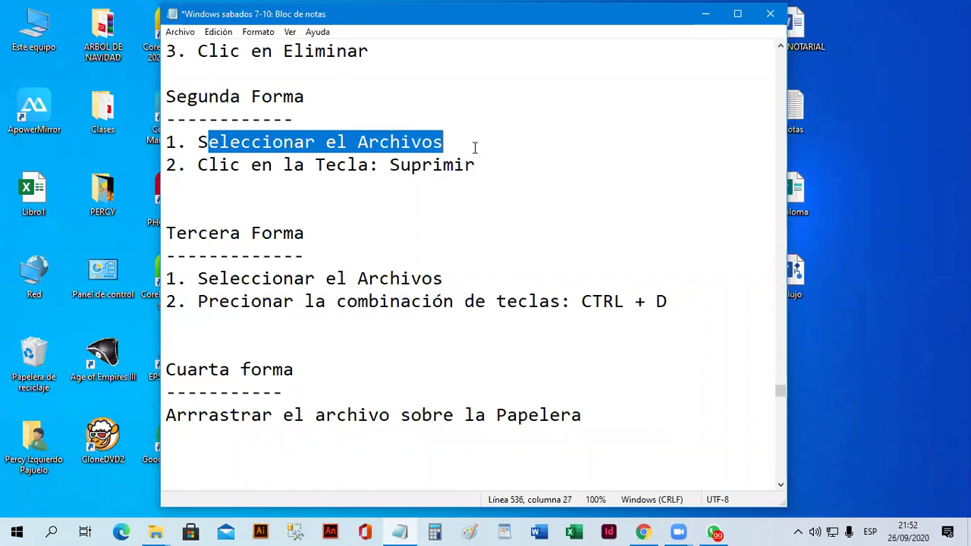
double_click(212, 165)
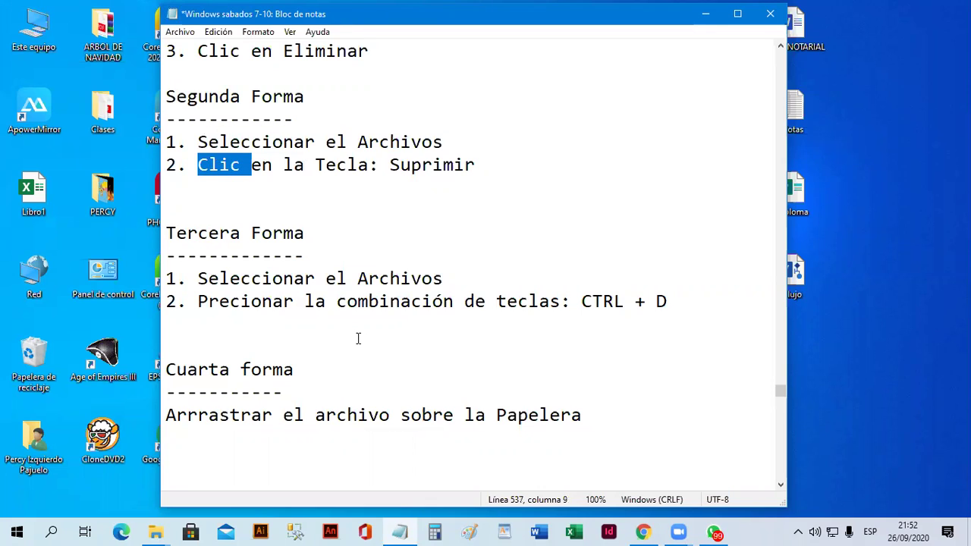
text(Pre)
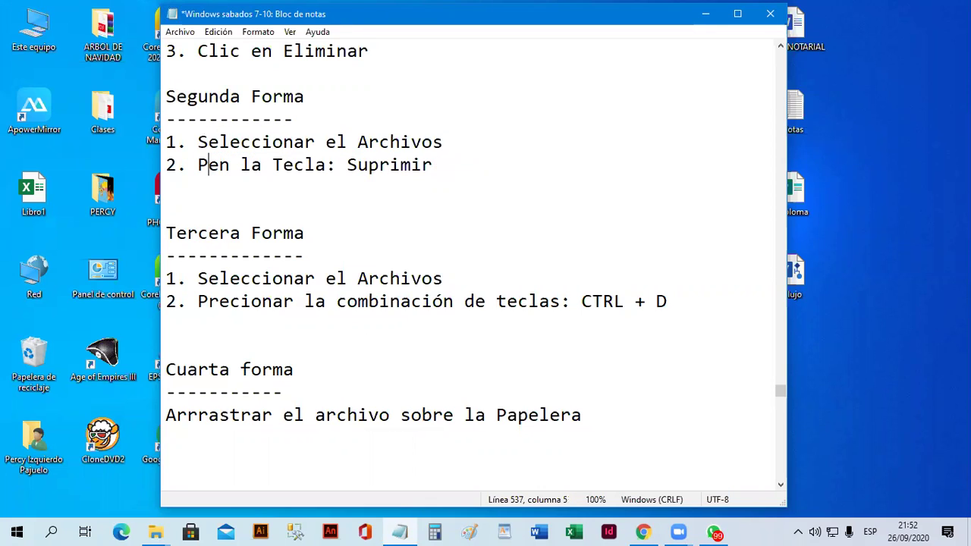
text(cionar)
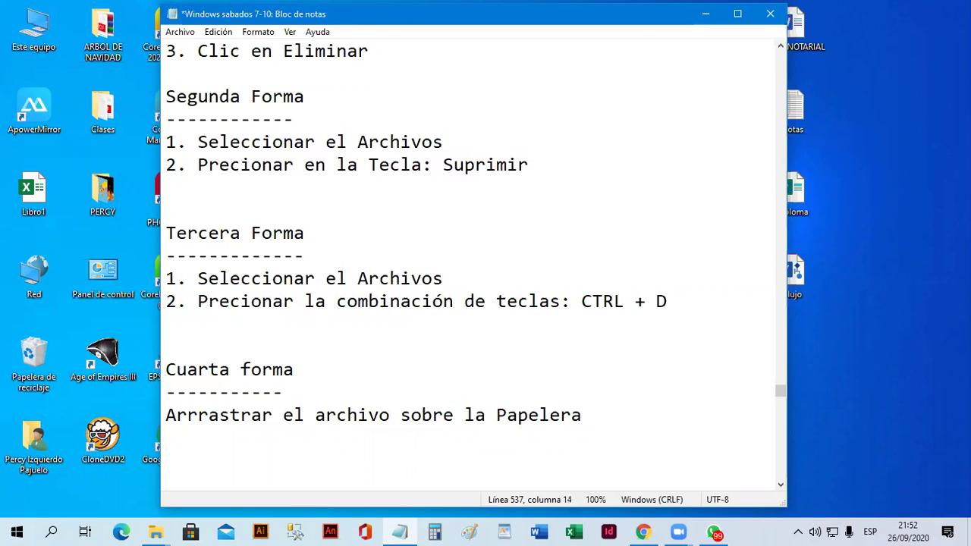
key(Delete)
key(Delete)
key(Delete)
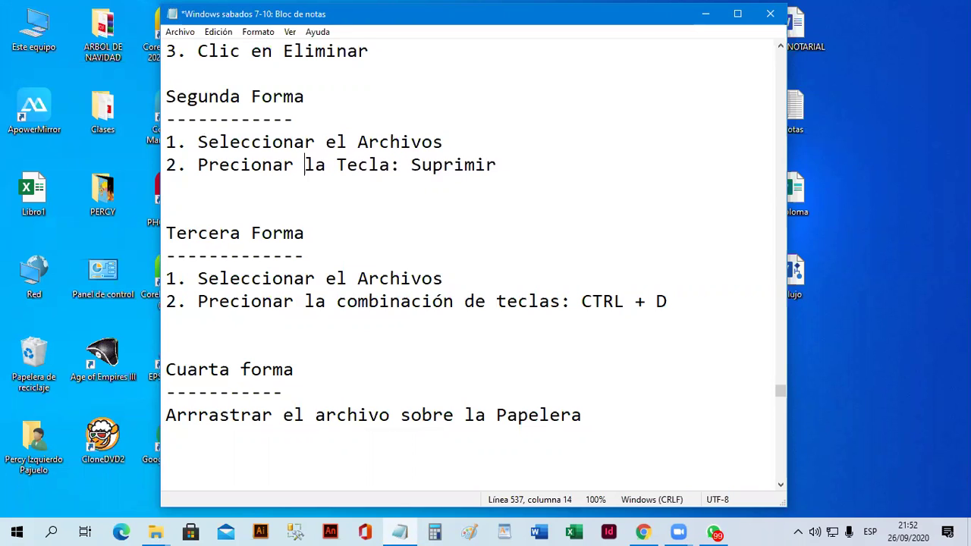
Remove the extra "r" from the fourth method's instruction so it reads "Arrastrar el archivo sobre la Papelera".
scroll(470, 265, down, 1)
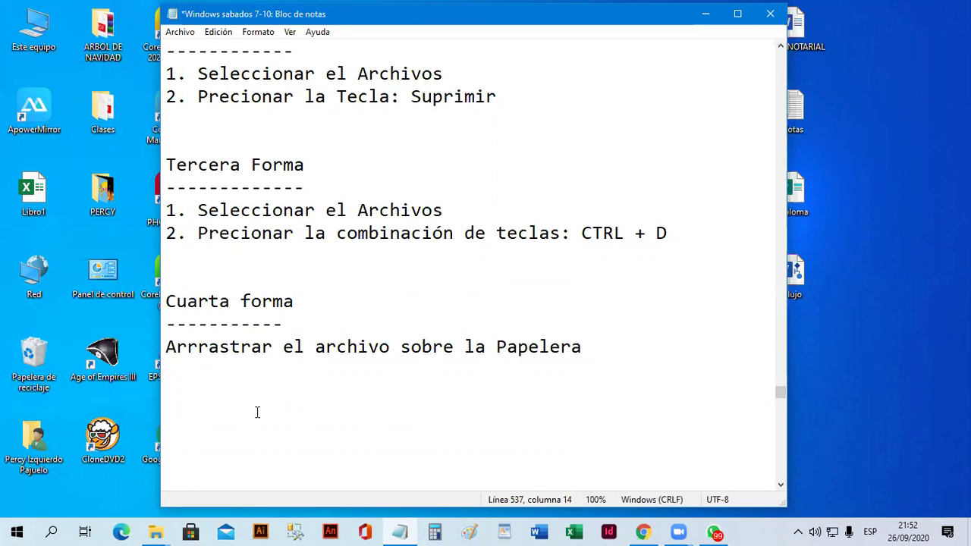
click(200, 345)
key(BackSpace)
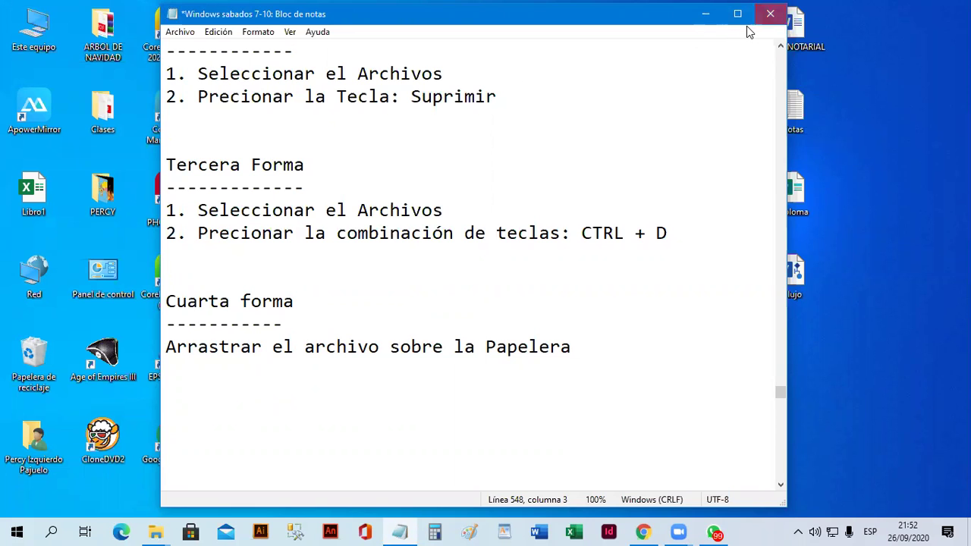
Minimize the notes, move the Dinamicos workbook beneath Sistemas on the desktop, and delete that workbook.
click(706, 14)
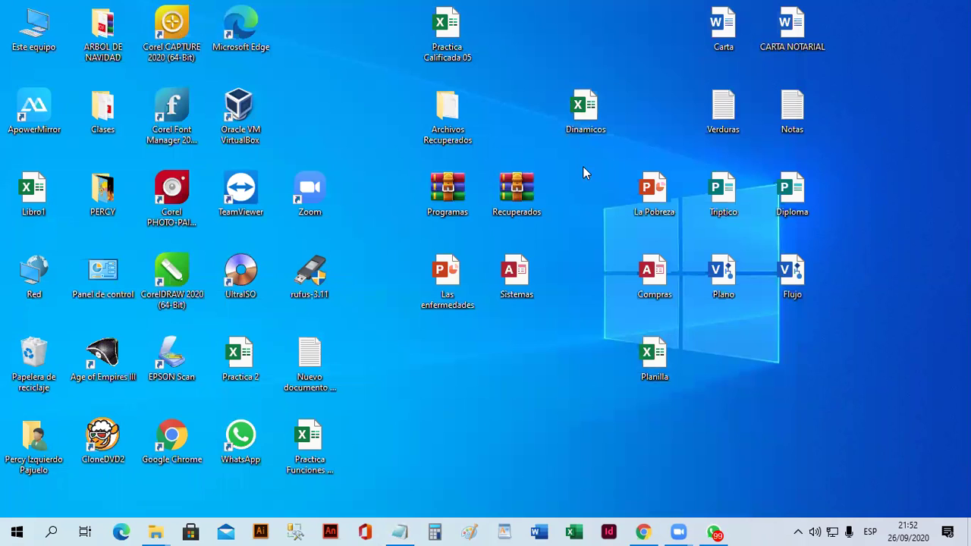
drag(591, 140, 506, 410)
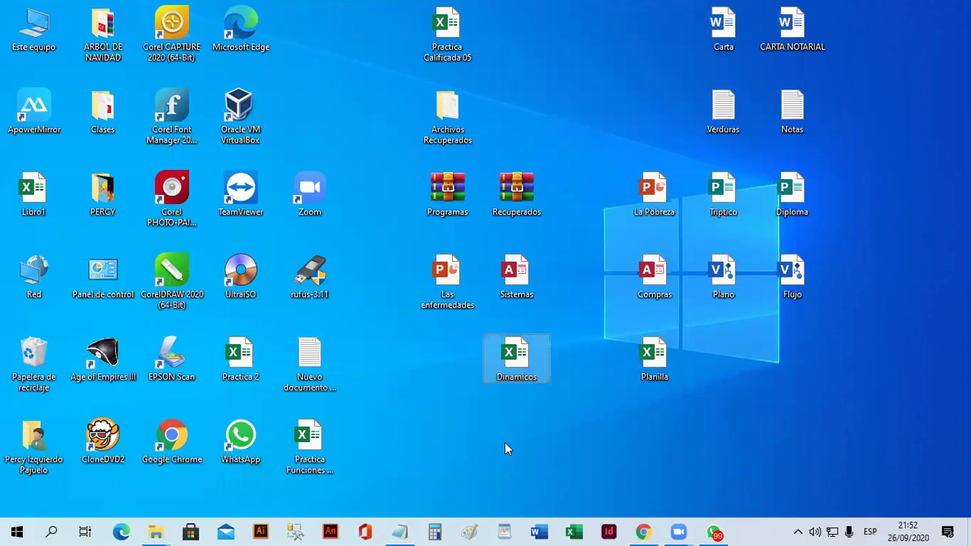
click(577, 439)
click(534, 372)
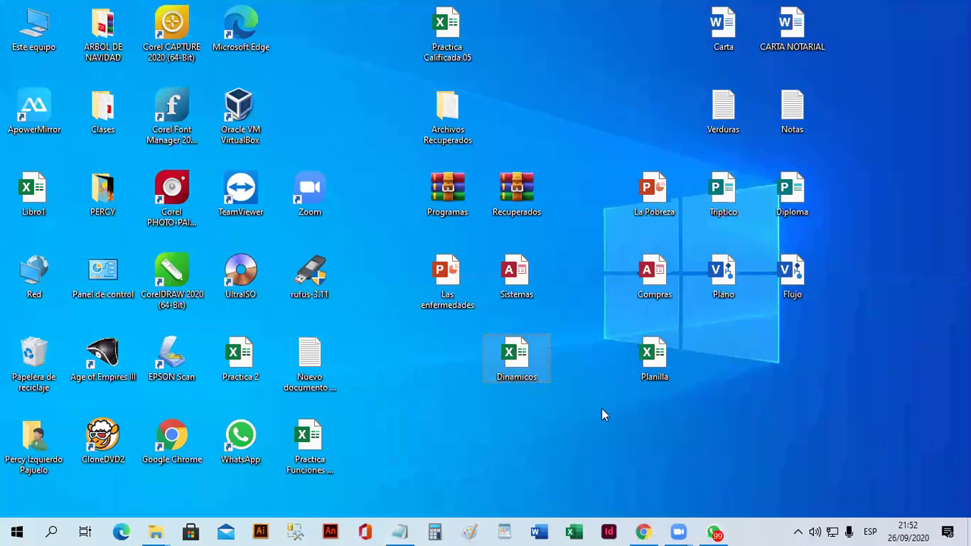
right_click(521, 364)
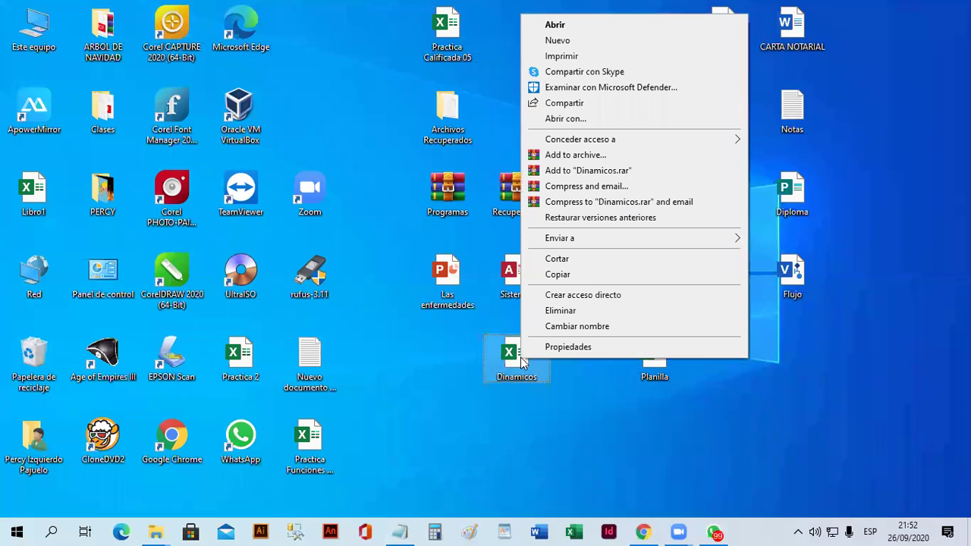
click(557, 311)
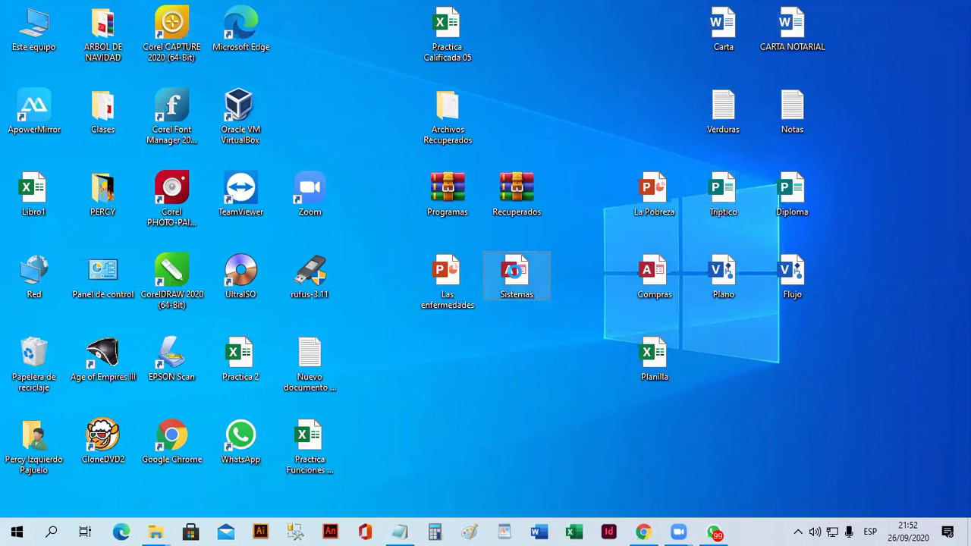
Delete the Sistemas database and the Las enfermedades presentation from the desktop.
right_click(515, 278)
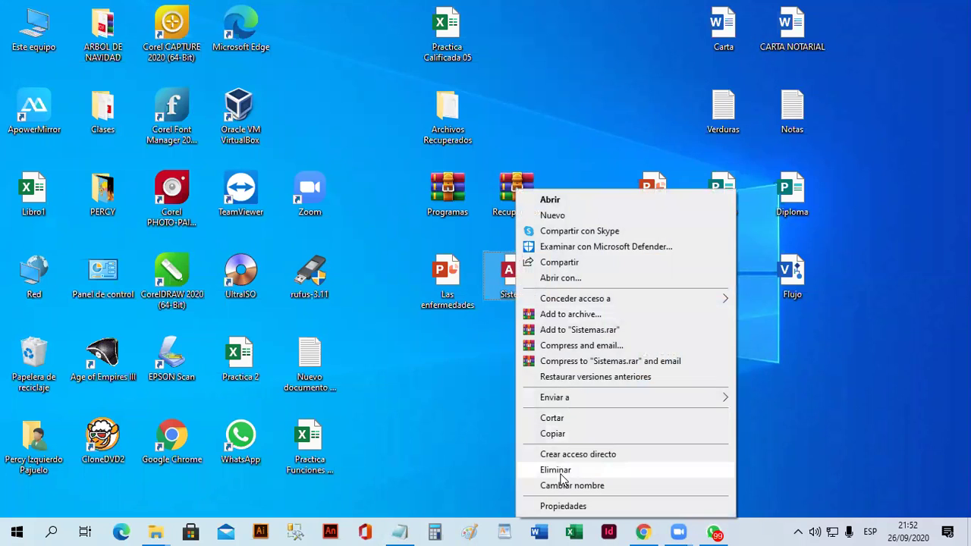
click(555, 469)
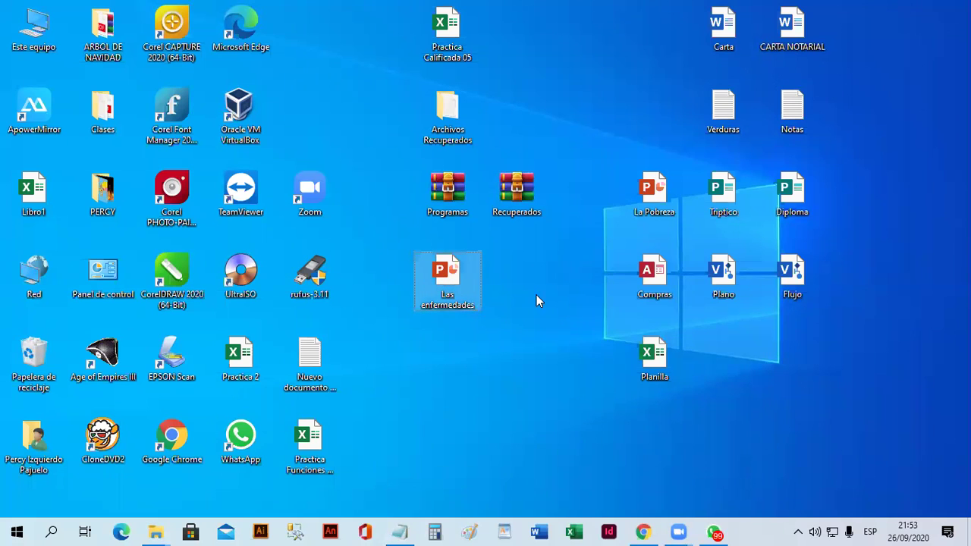
key(Delete)
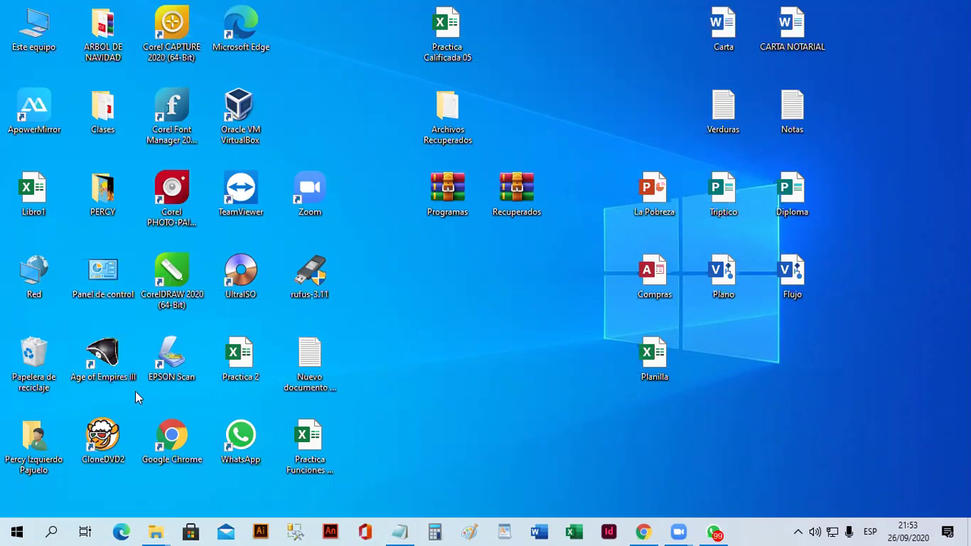
Open the Clases folder sorted by type, examine the keyboard image teclado2, and clear both windows from the desktop.
double_click(122, 111)
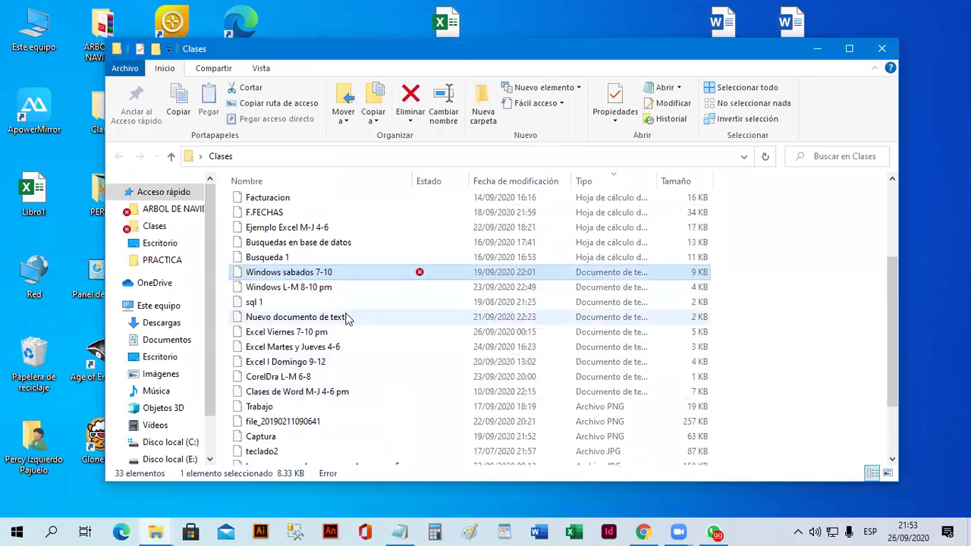
click(584, 182)
scroll(477, 341, down, 2)
scroll(477, 341, up, 2)
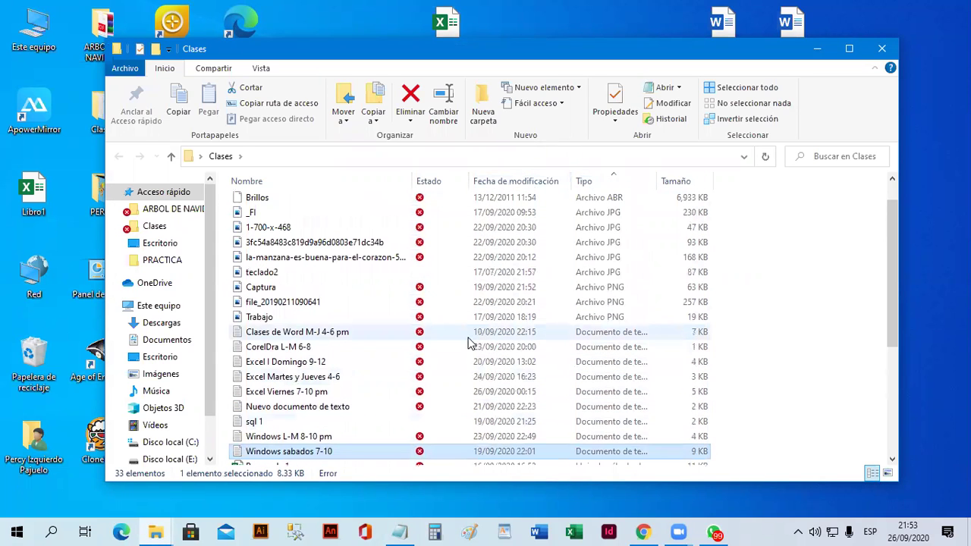
click(306, 279)
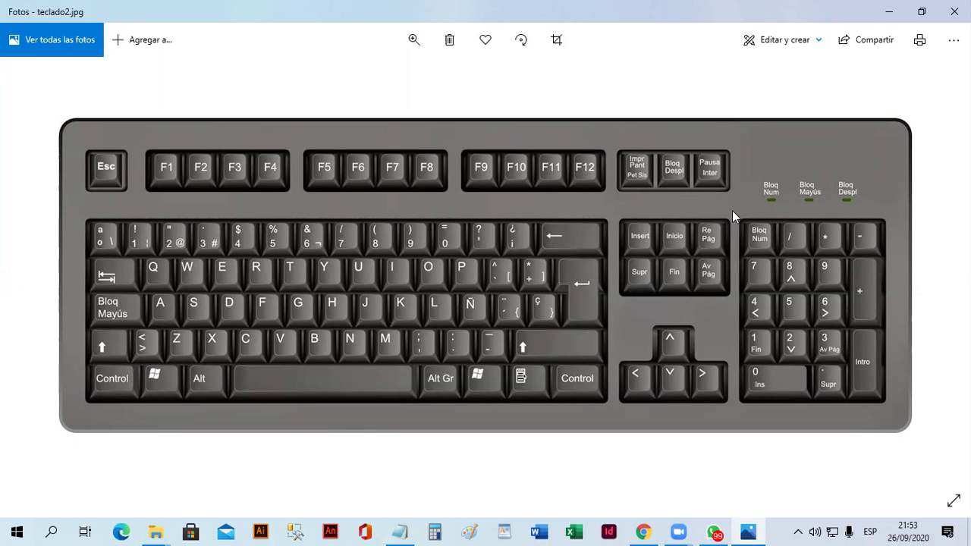
key(alt+F4)
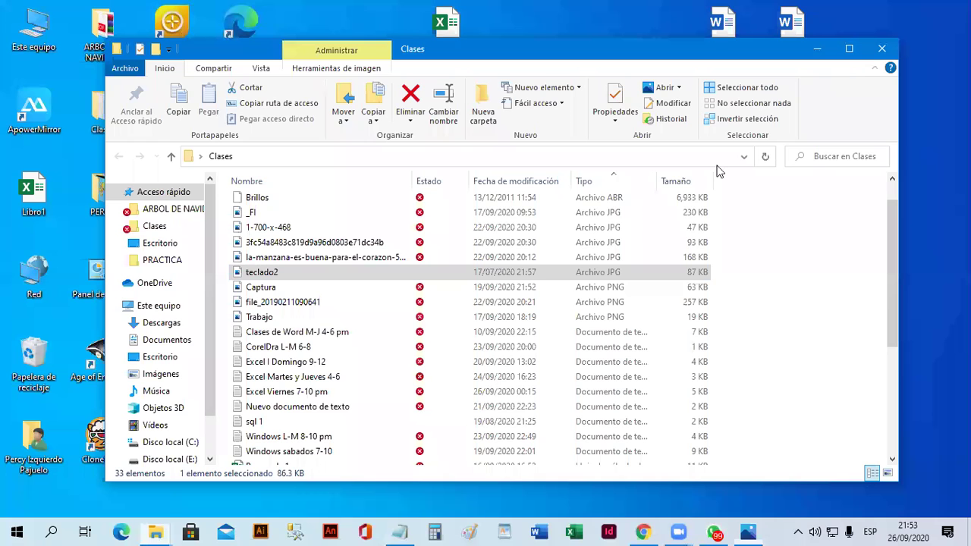
click(817, 50)
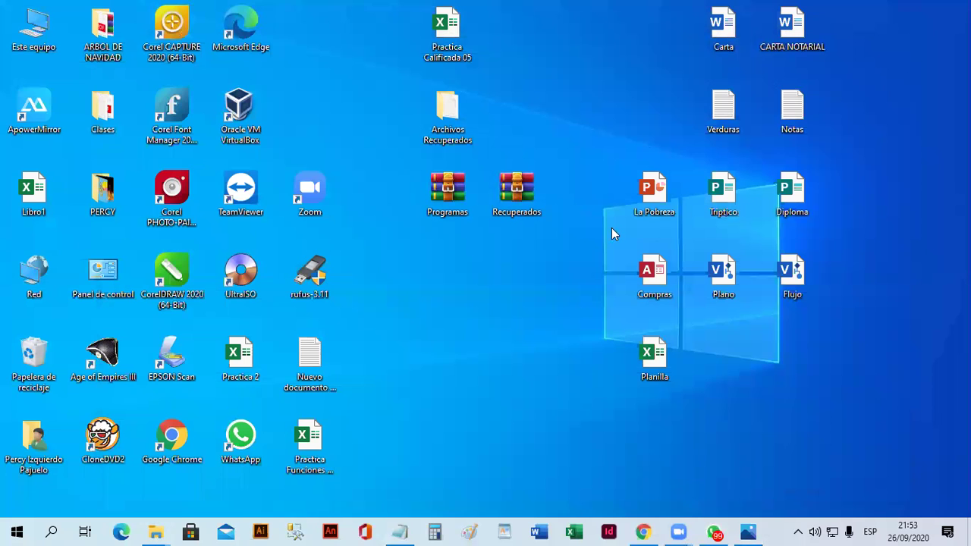
Delete the Programas archive from the desktop.
click(447, 193)
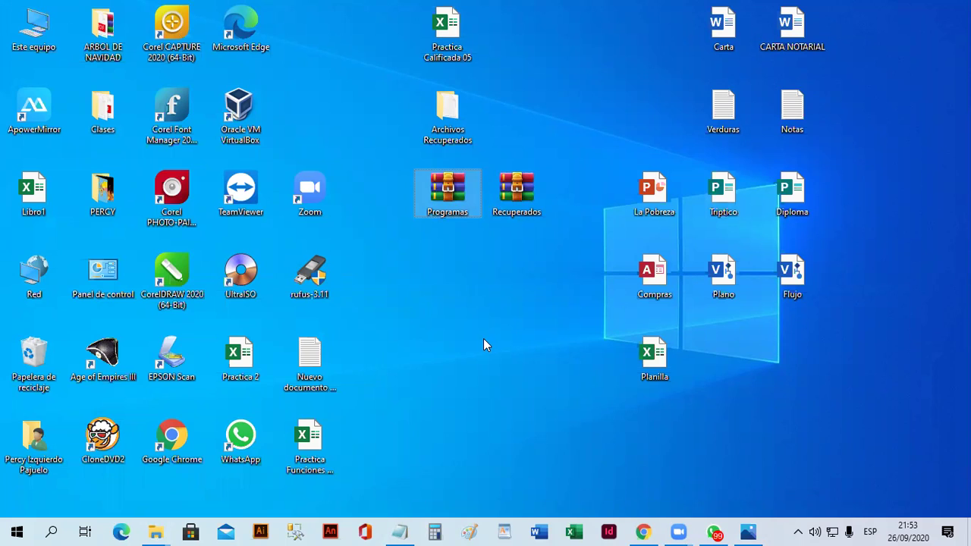
key(Delete)
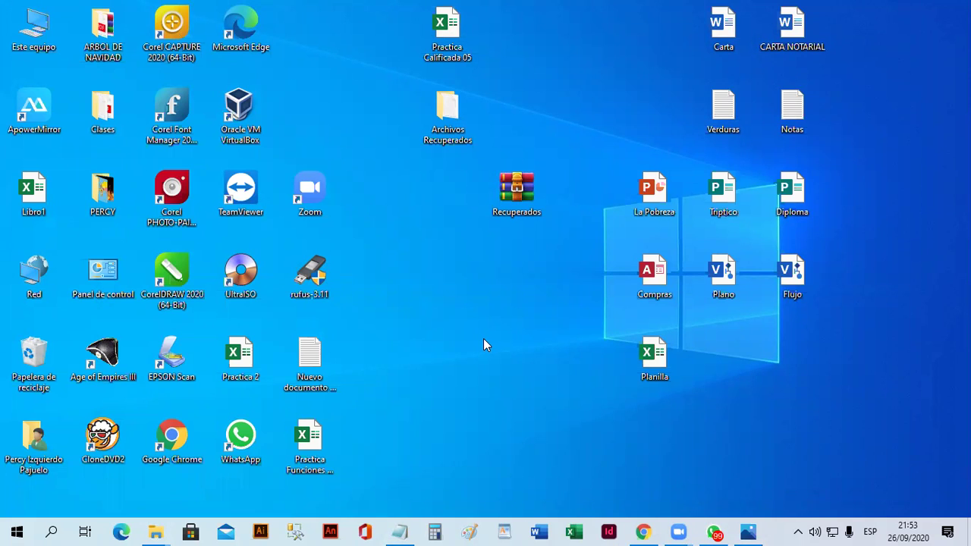
click(519, 198)
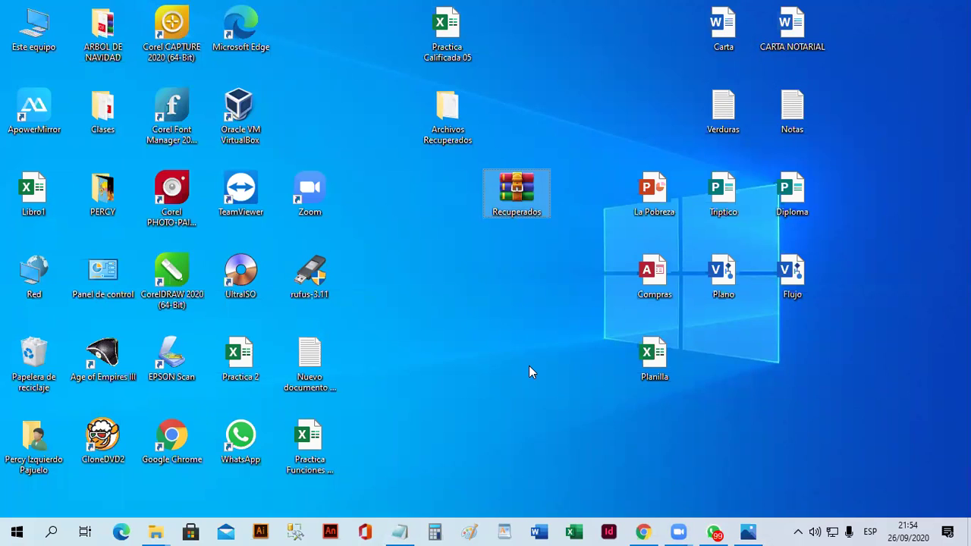
key(Delete)
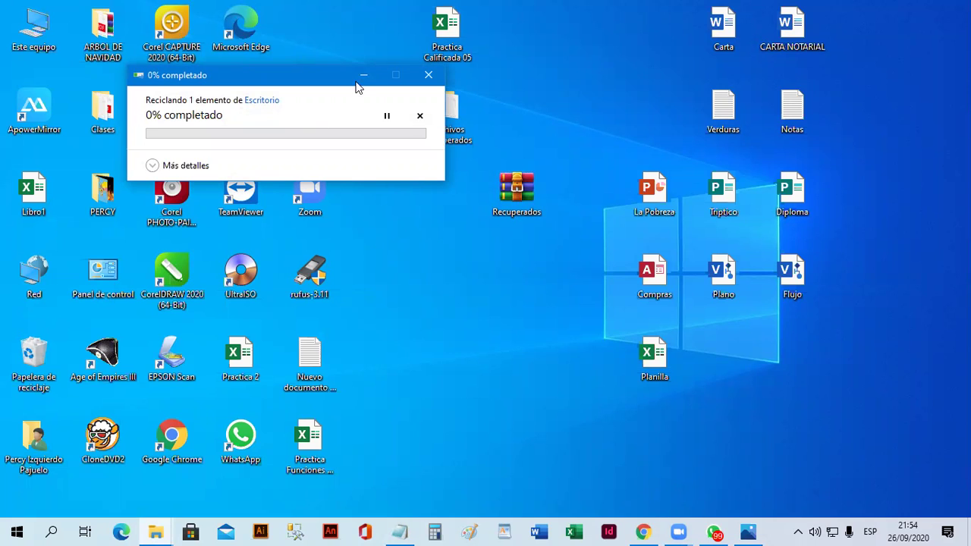
drag(357, 80, 365, 188)
click(437, 185)
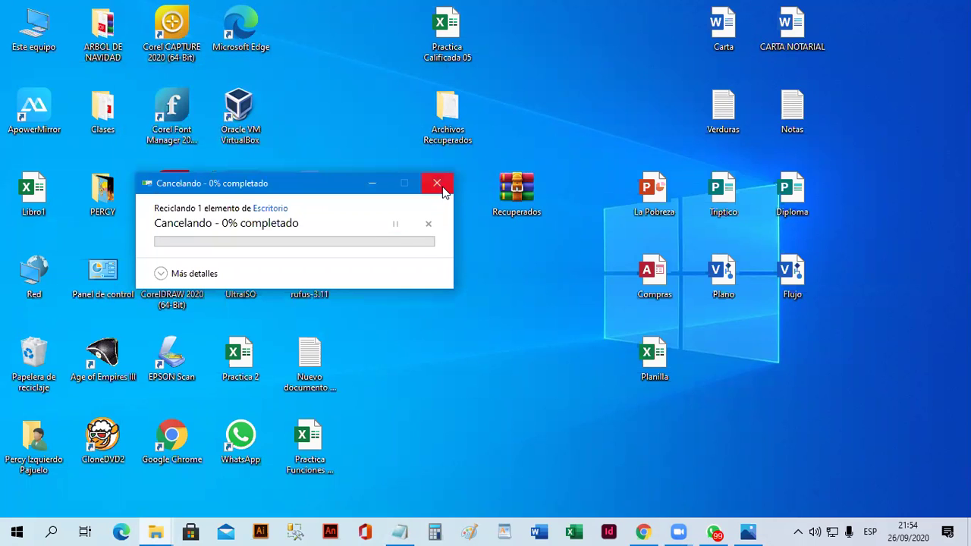
Move the Recuperados archive beneath Archivos Recuperados and delete it, and move the Planilla workbook into the recycle bin.
drag(516, 217, 446, 203)
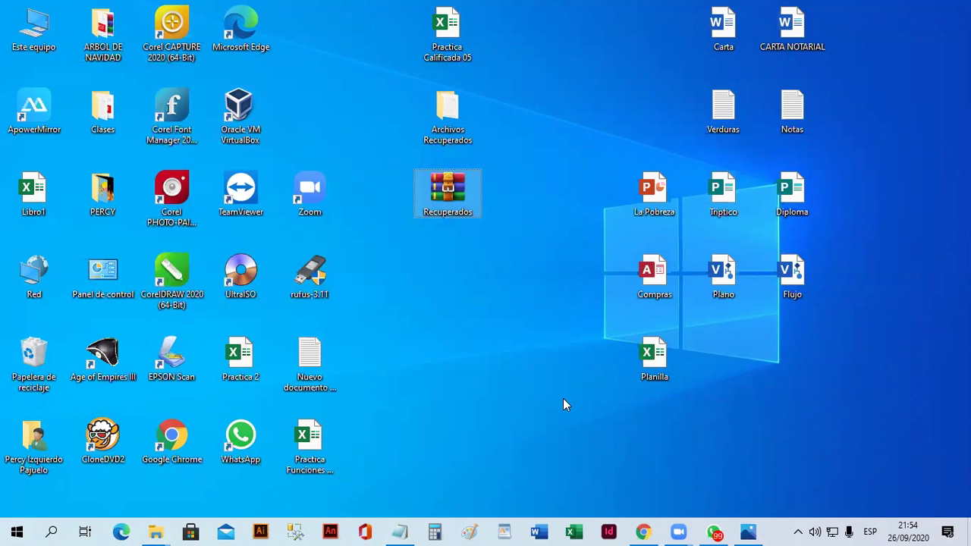
click(563, 400)
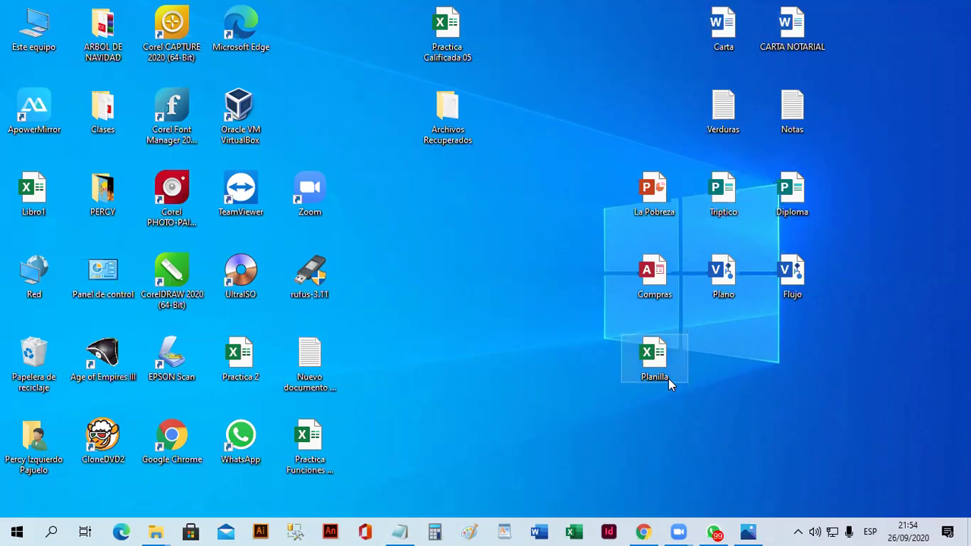
drag(662, 362, 46, 377)
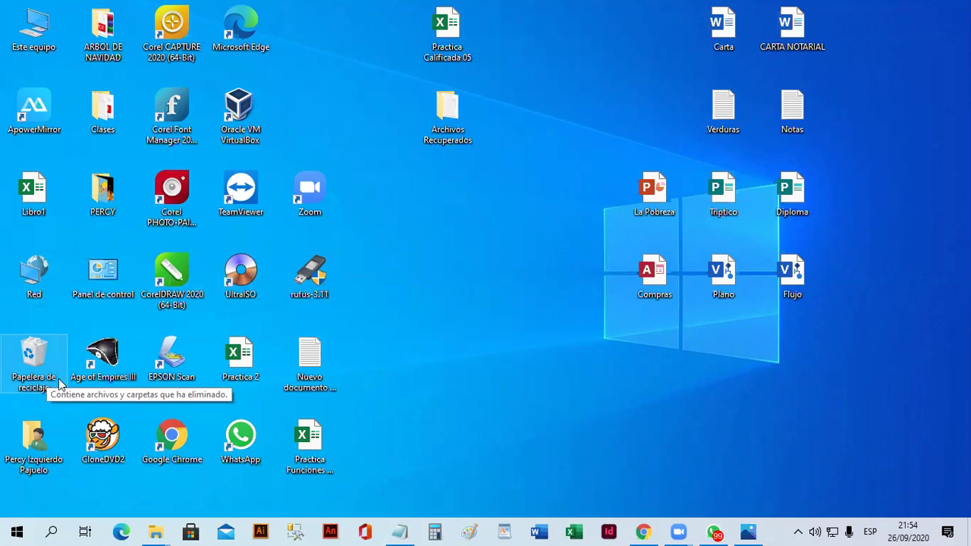
Add the note "(Todos los archivos que se envian a la papelera se pueden restaurar)" below the fourth method in the Notepad notes.
click(400, 532)
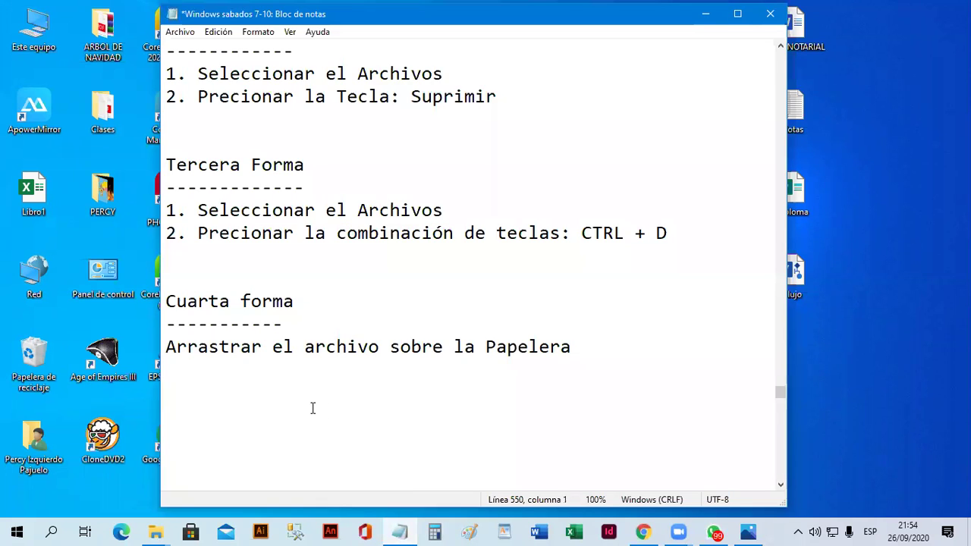
text((Todos los archivos que se envian a la papelera se pueden restaurar)
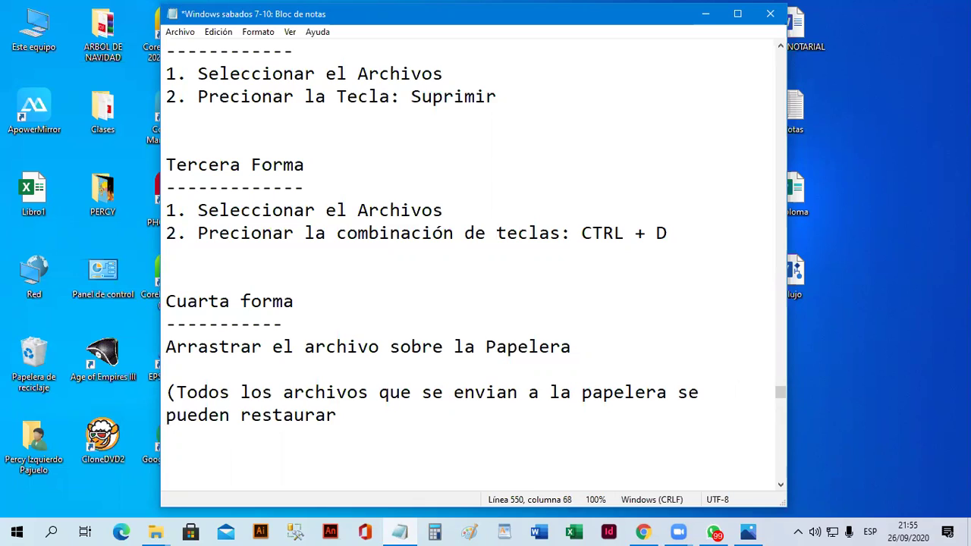
text())
Minimize the notes, open the recycle bin, look through its contents, and sort them by deletion date with the newest first.
click(720, 23)
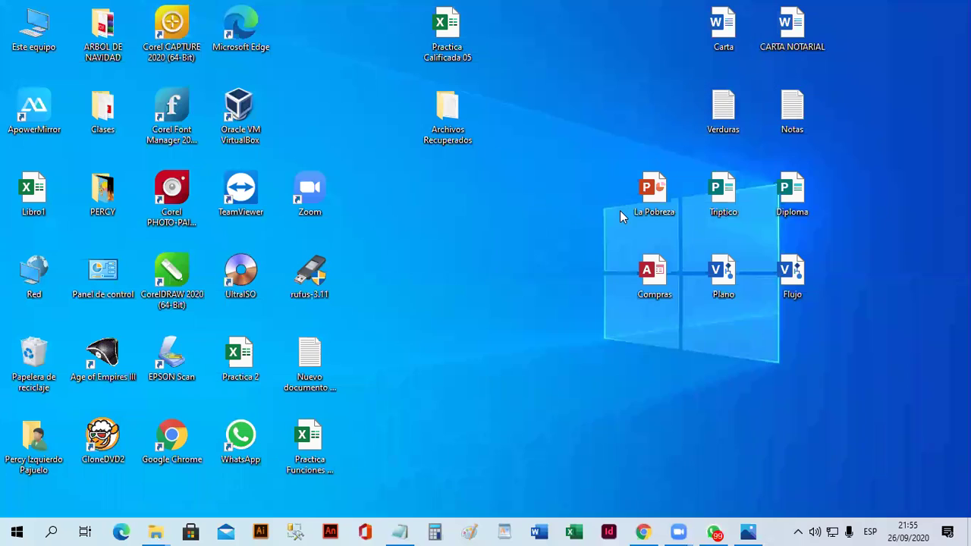
double_click(39, 357)
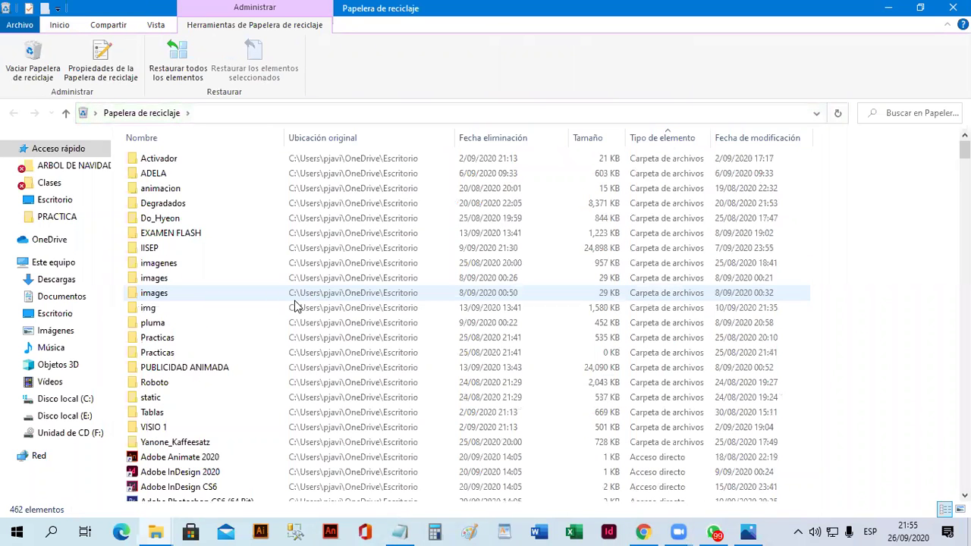
scroll(276, 317, down, 1)
scroll(275, 317, down, 8)
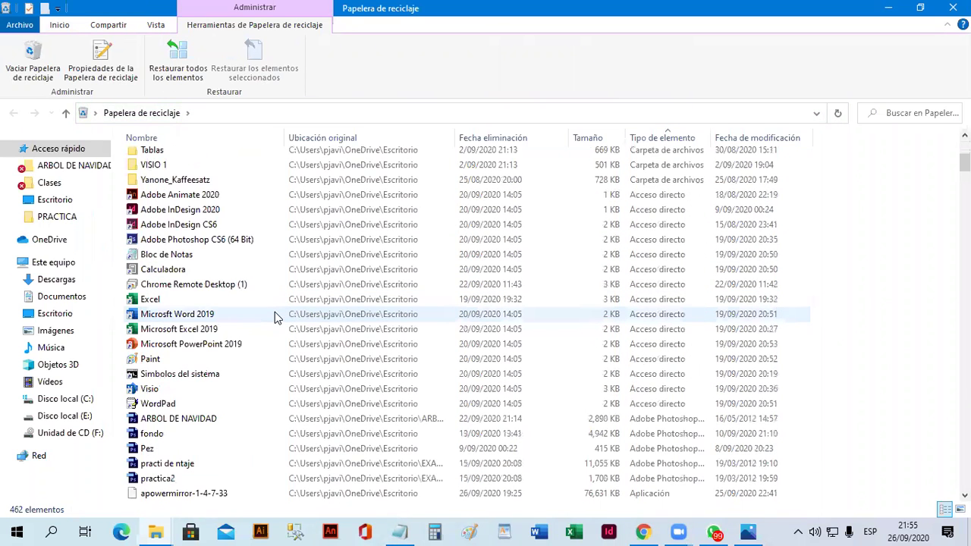
scroll(276, 317, down, 4)
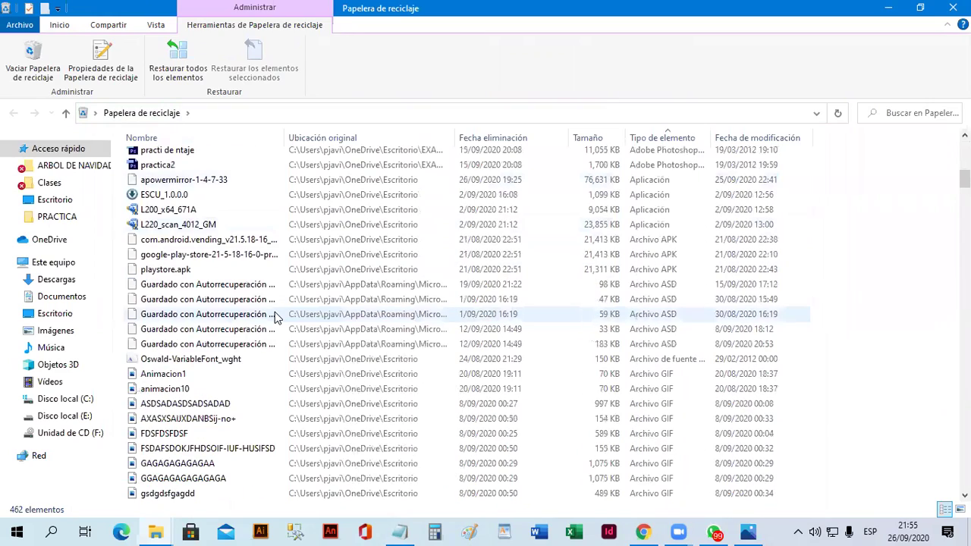
scroll(318, 227, up, 2)
scroll(319, 227, up, 11)
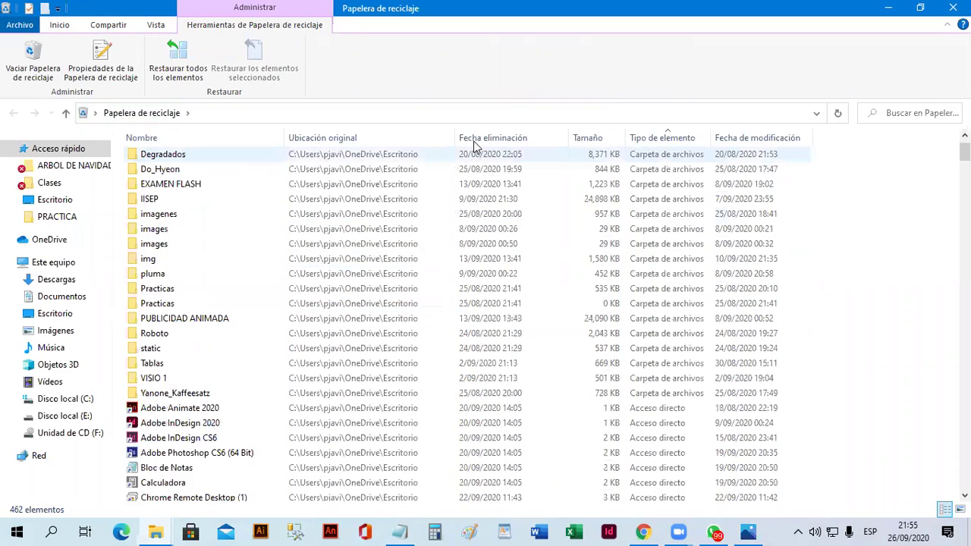
click(475, 140)
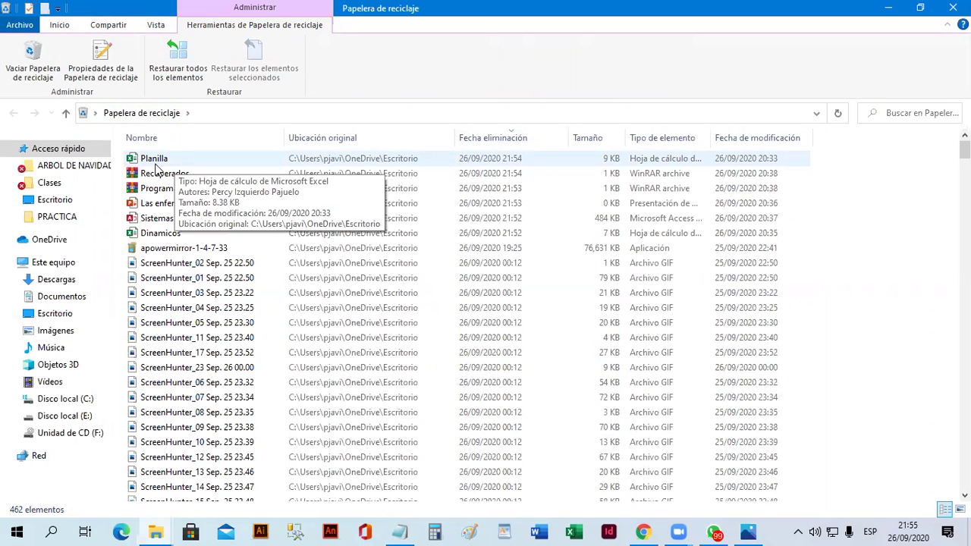
Restore the Planilla workbook from the recycle bin and place it beside La Pobreza on the desktop.
right_click(157, 162)
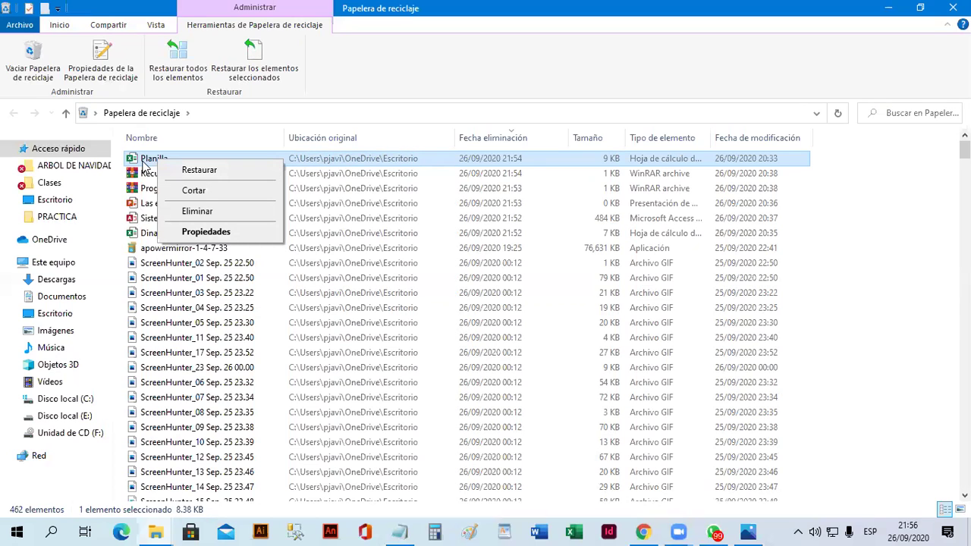
right_click(142, 162)
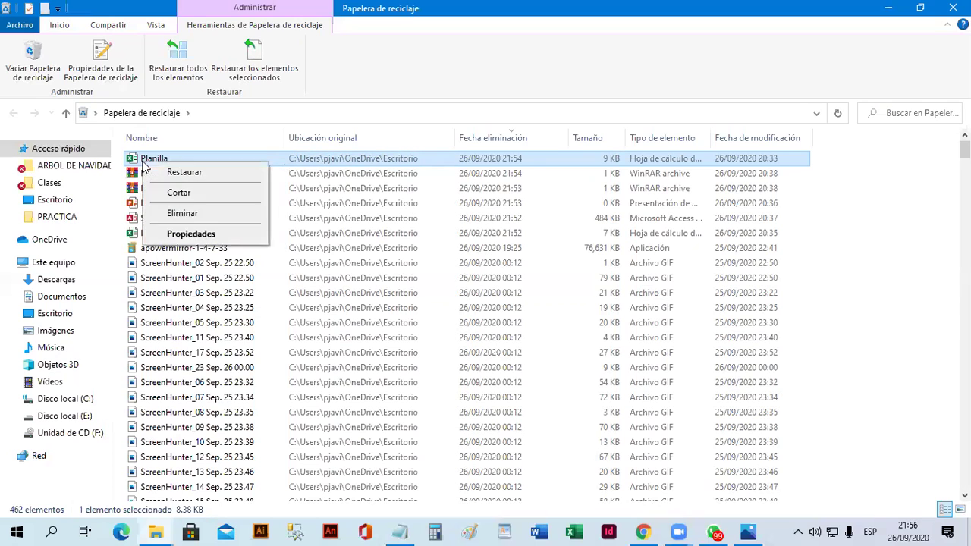
click(206, 176)
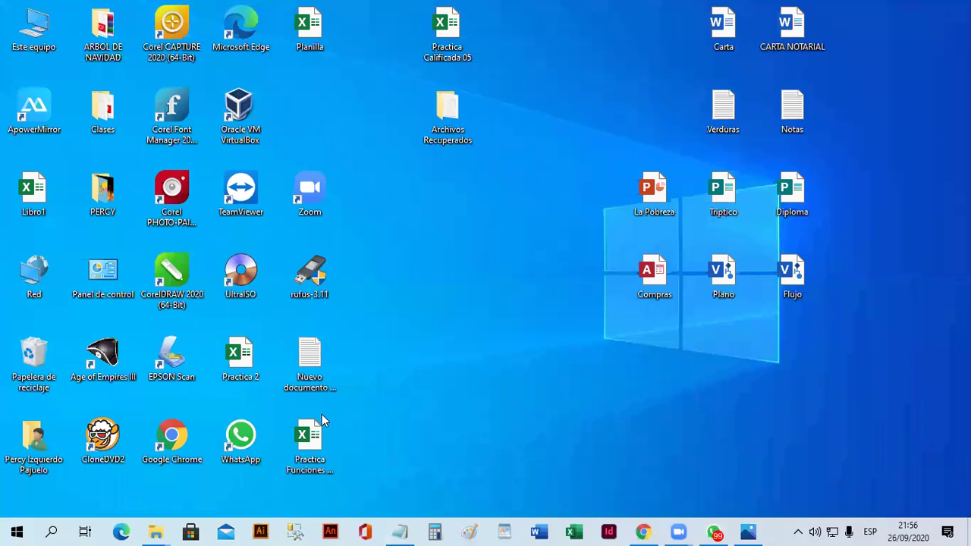
drag(334, 46, 595, 227)
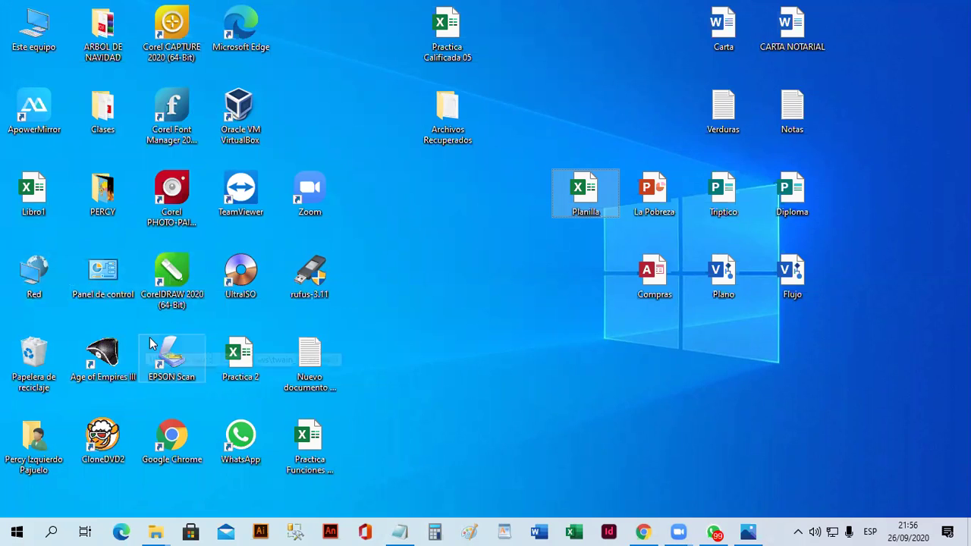
Restore the Sistemas database from the recycle bin and place it beneath Planilla, beside Compras, on the desktop.
double_click(42, 358)
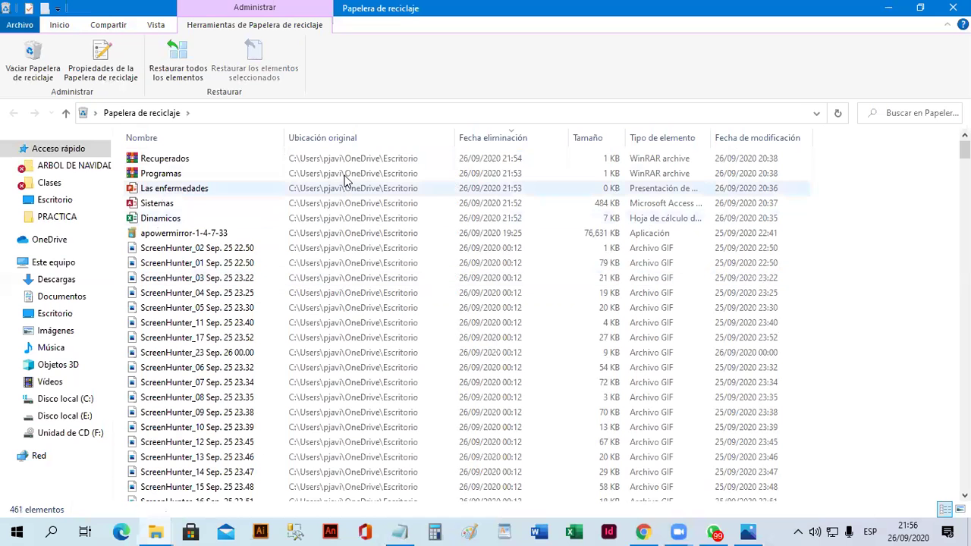
click(151, 208)
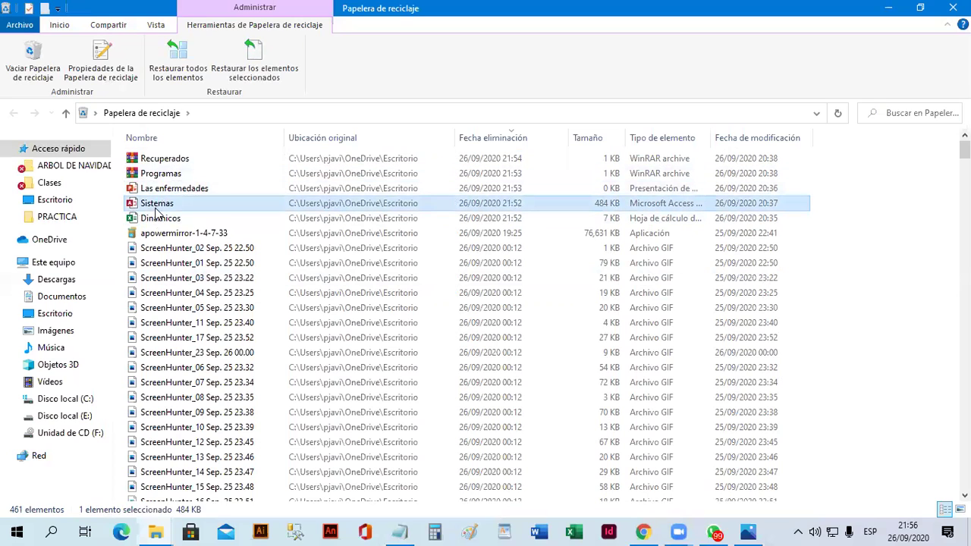
right_click(162, 206)
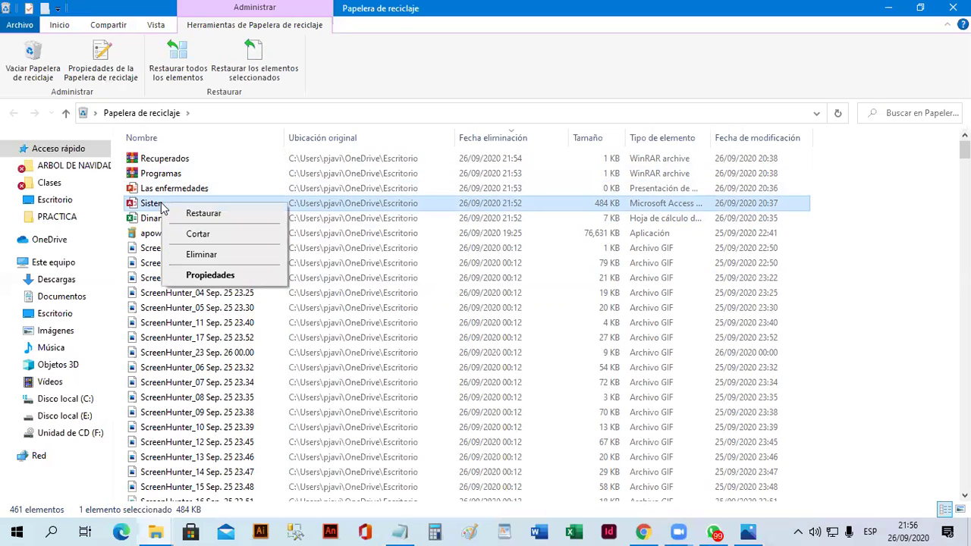
click(202, 213)
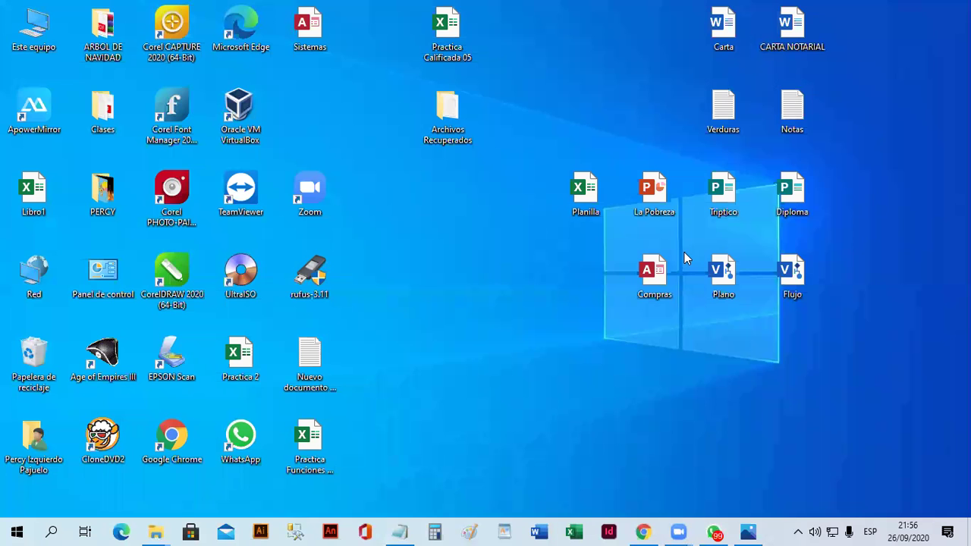
drag(310, 29, 585, 273)
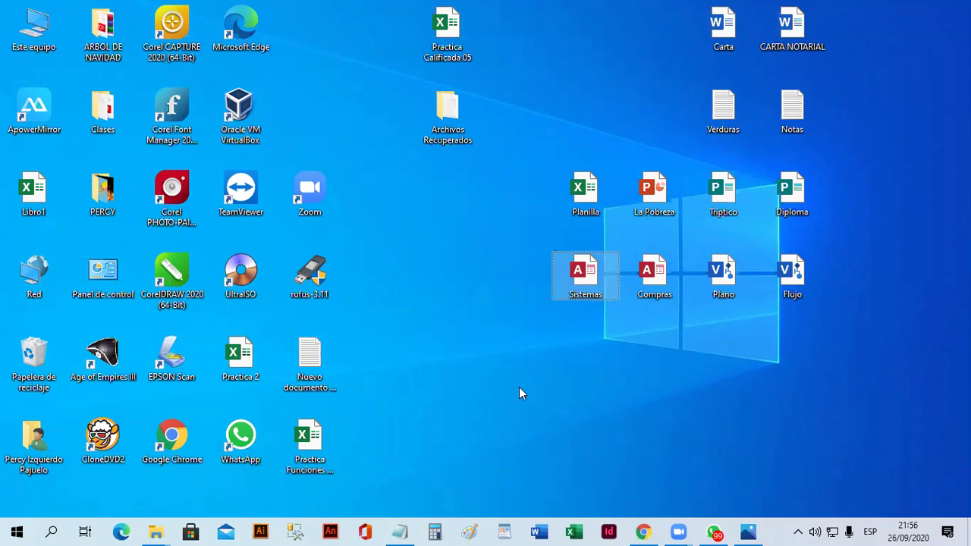